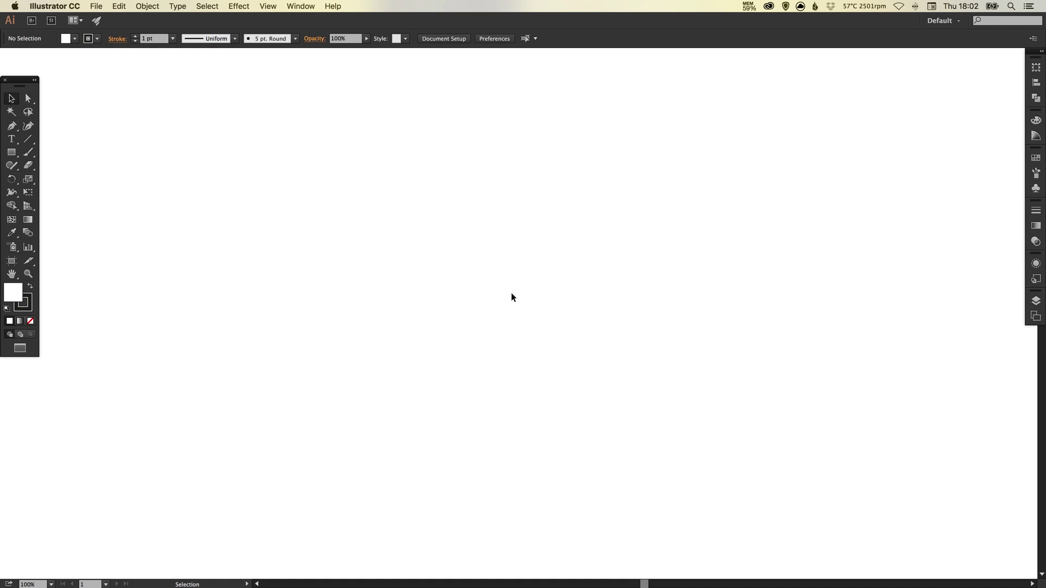
Draw a 609 px circle at the page centre with a 1 pt outline and no fill
{"action": "left_click", "coordinate": [11, 152]}
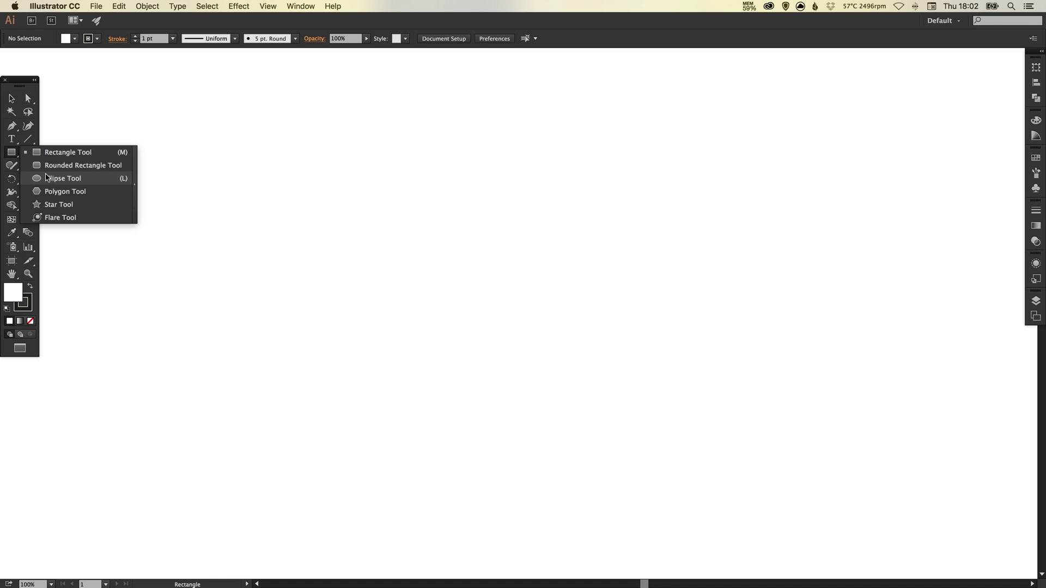
{"action": "left_click", "coordinate": [46, 178]}
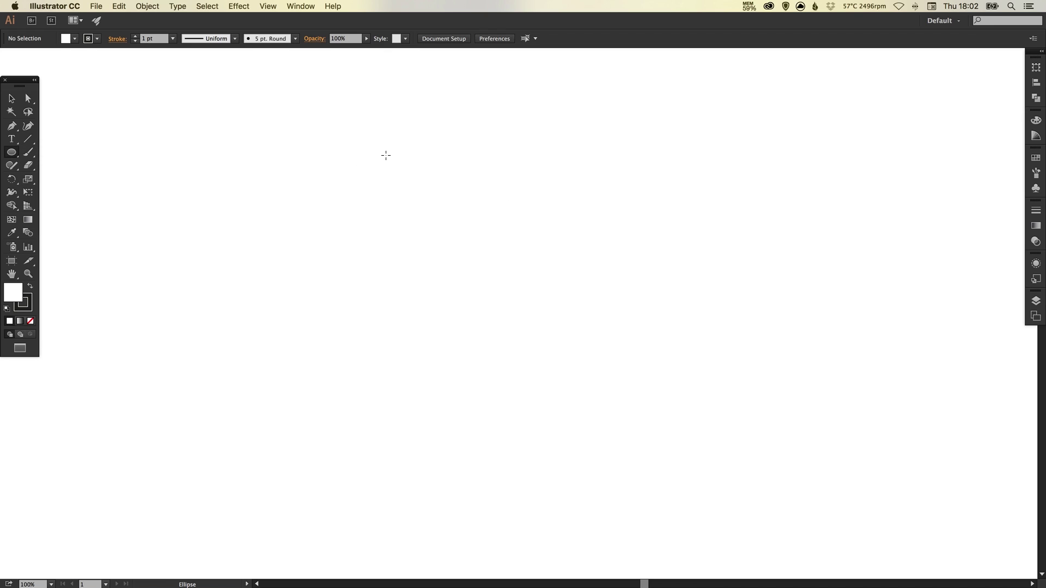
{"action": "left_click_drag", "start_coordinate": [357, 142], "coordinate": [684, 406]}
{"action": "key", "text": "v"}
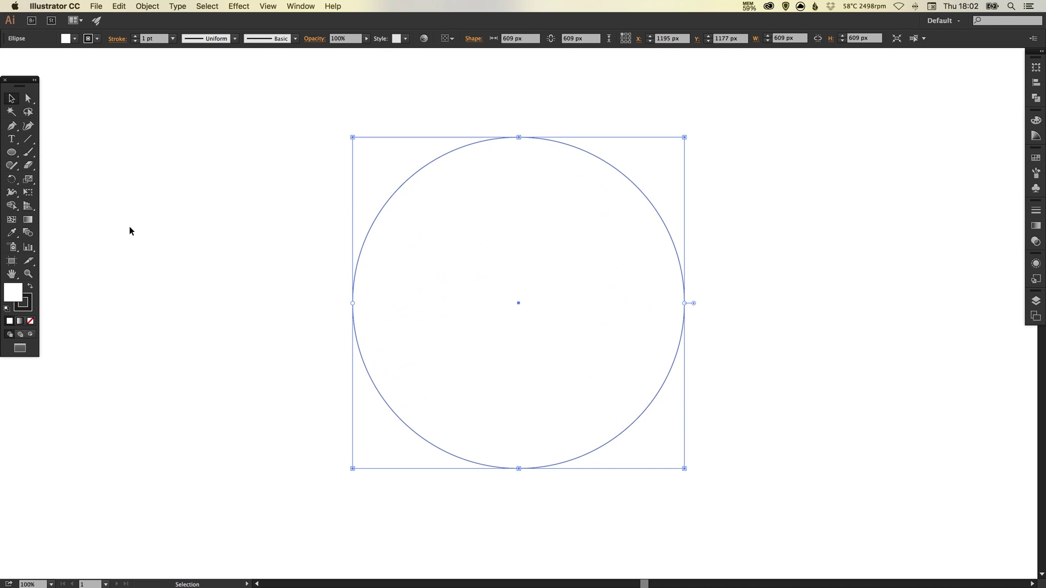
{"action": "left_click", "coordinate": [31, 321]}
{"action": "left_click", "coordinate": [269, 279]}
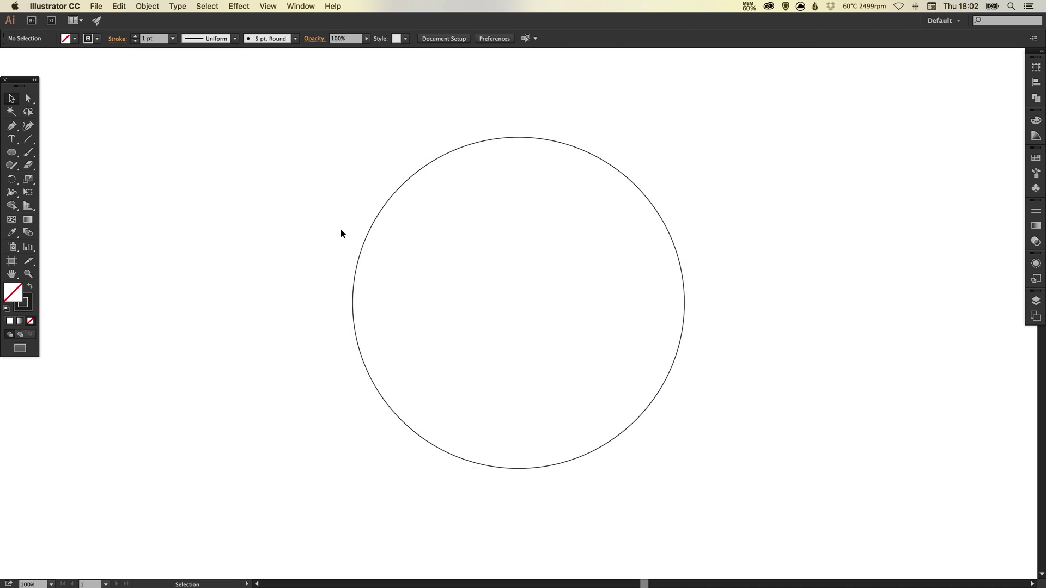
Pan slightly and zoom in with a marquee around the circle so its centre is visible
{"action": "left_click", "coordinate": [267, 6]}
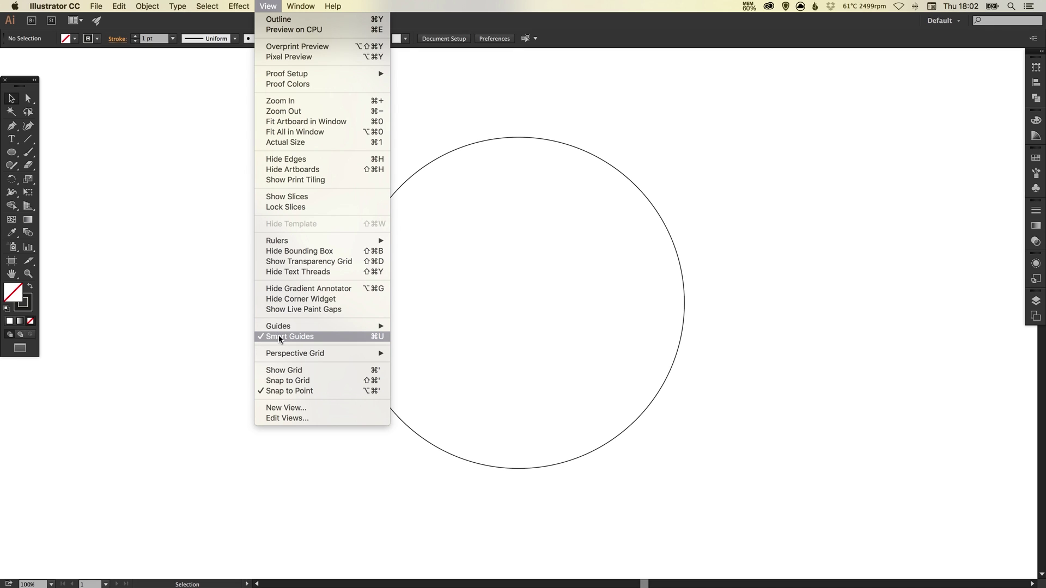
{"action": "left_click", "coordinate": [220, 304]}
{"action": "key", "text": "space"}
{"action": "left_click_drag", "start_coordinate": [344, 263], "coordinate": [336, 269]}
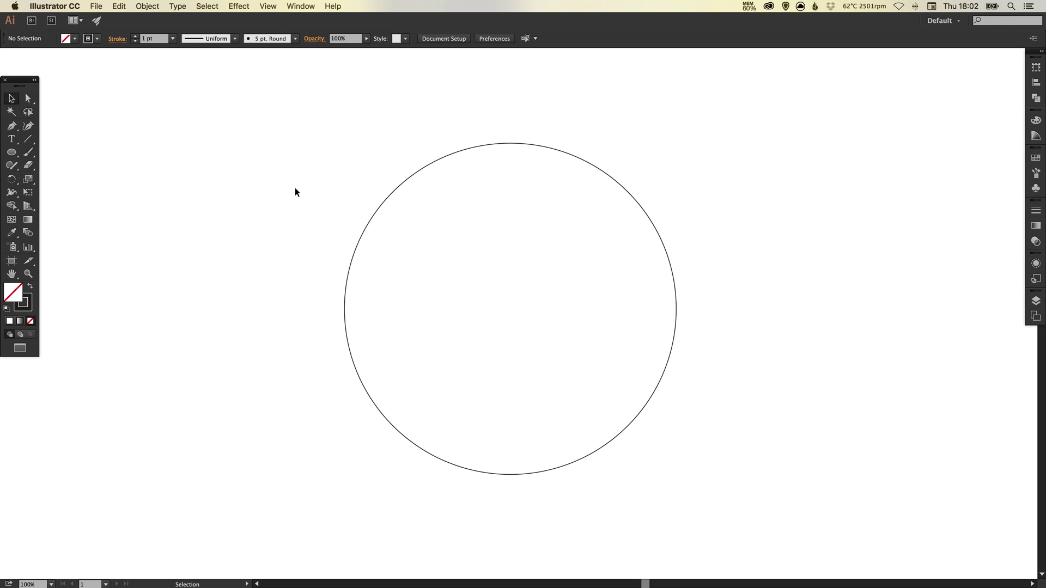
{"action": "key", "text": "a"}
{"action": "key", "text": "z"}
{"action": "left_click_drag", "start_coordinate": [224, 146], "coordinate": [730, 383]}
Draw a closed Pen triangle from the circle's centre to points above and to the right of it
{"action": "key", "text": "v"}
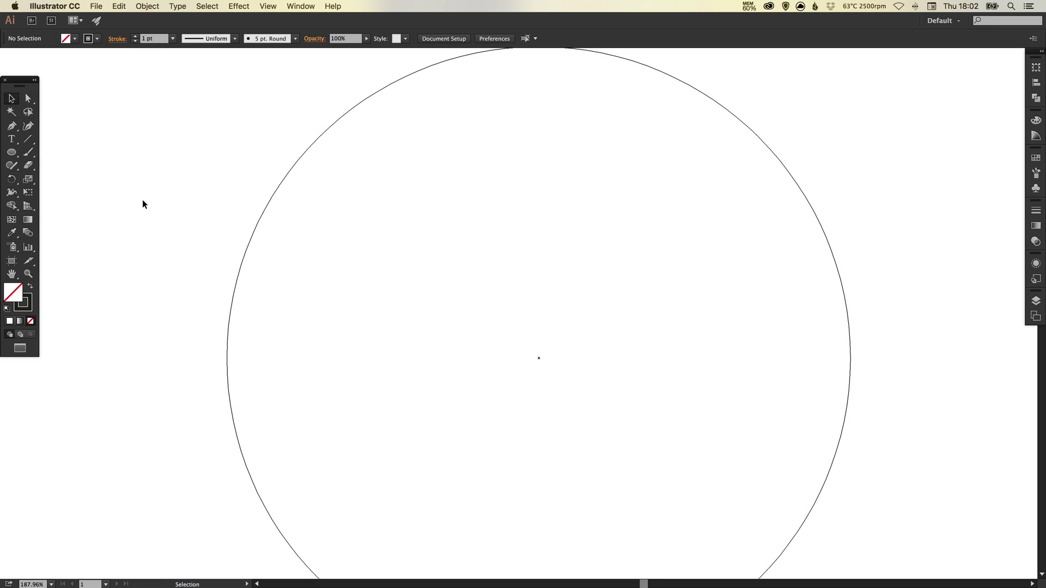
{"action": "left_click", "coordinate": [11, 126]}
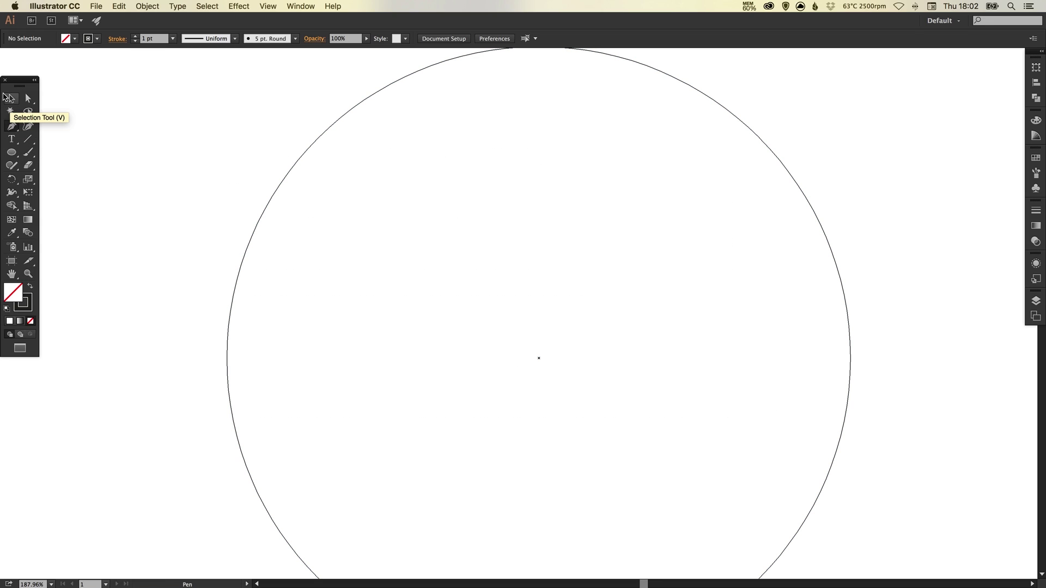
{"action": "key", "text": "super+1"}
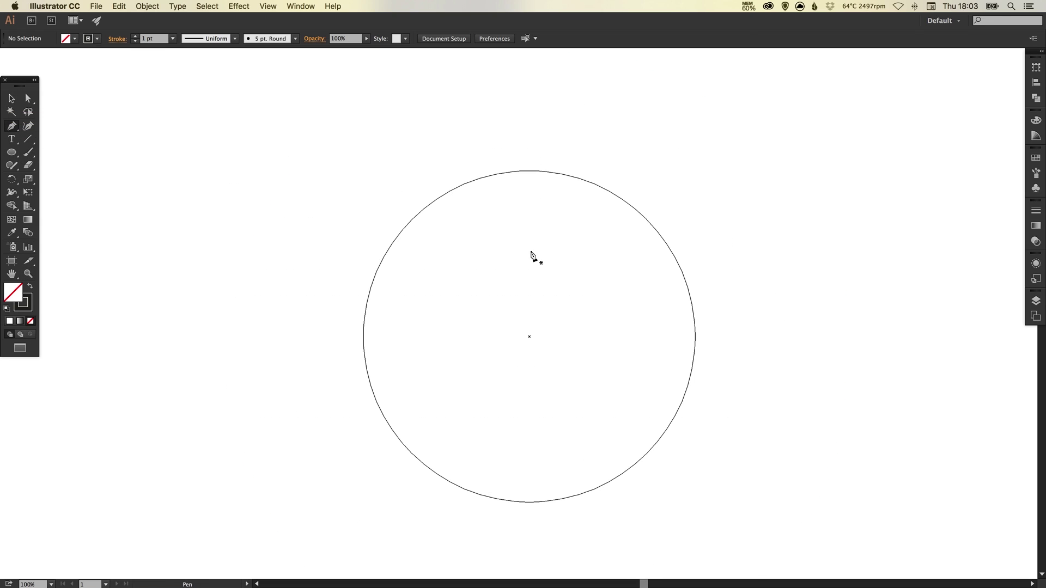
{"action": "left_click_drag", "start_coordinate": [537, 262], "coordinate": [522, 179]}
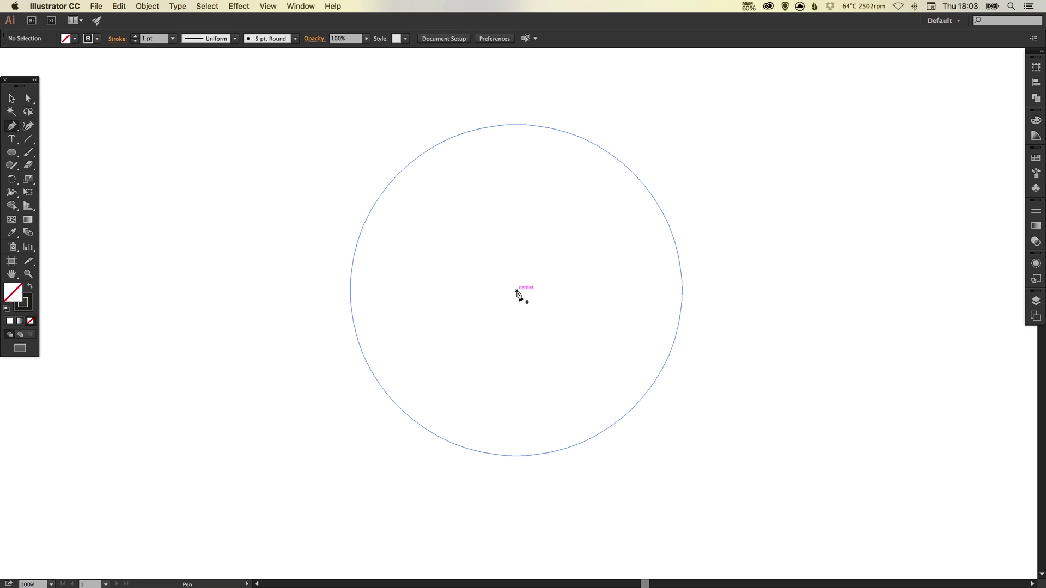
{"action": "left_click", "coordinate": [516, 291]}
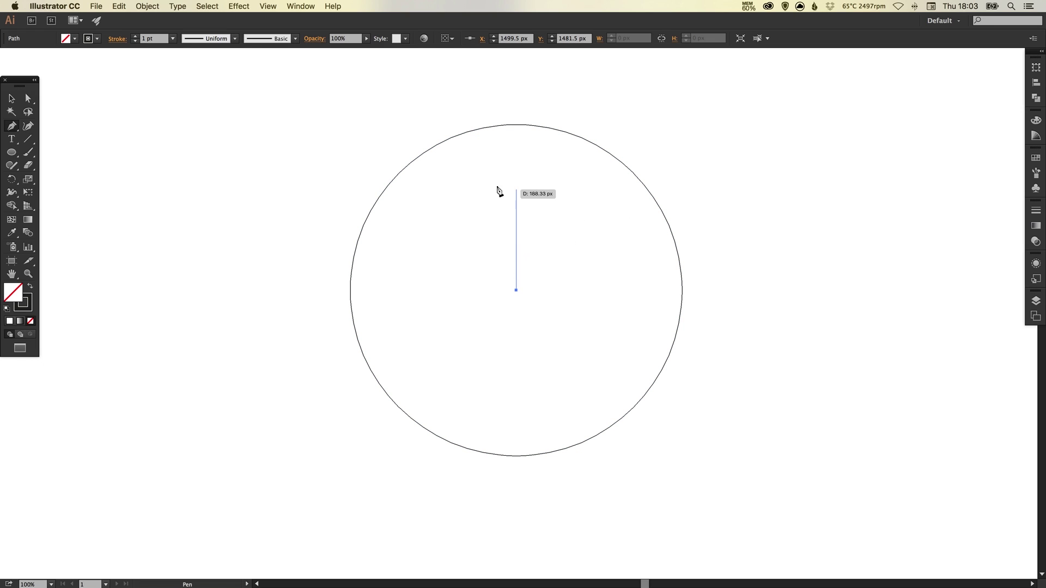
{"action": "left_click", "coordinate": [516, 71]}
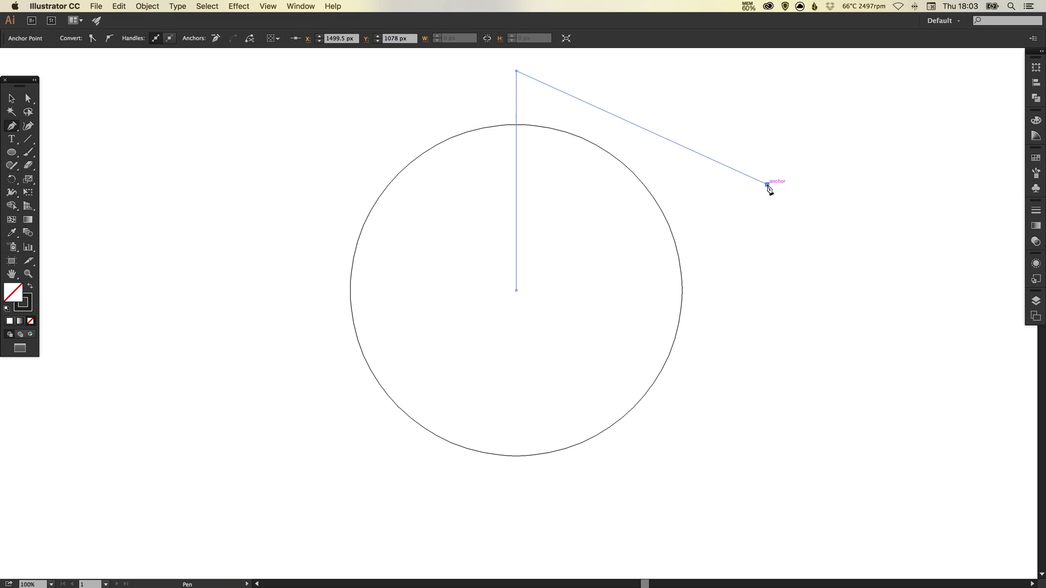
{"action": "left_click", "coordinate": [767, 185]}
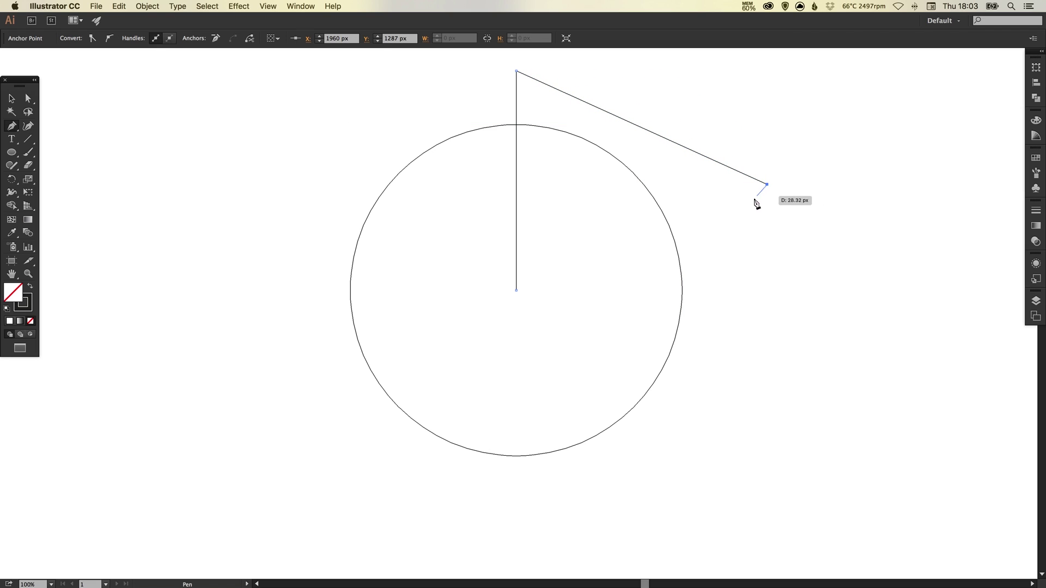
{"action": "left_click", "coordinate": [517, 291]}
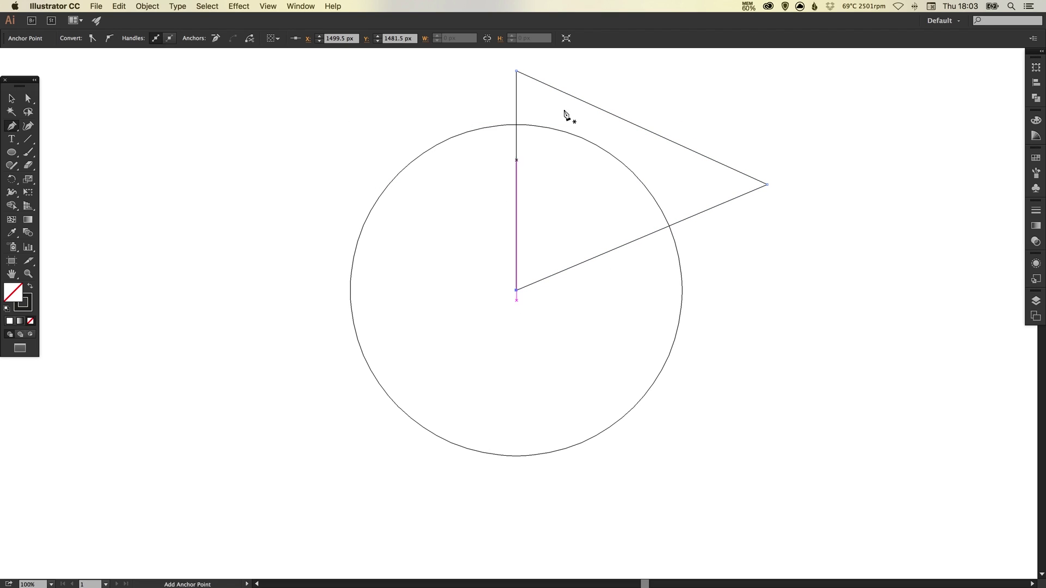
Deselect, then draw a second triangle from the centre through the right corner to below the circle
{"action": "left_click", "coordinate": [208, 6]}
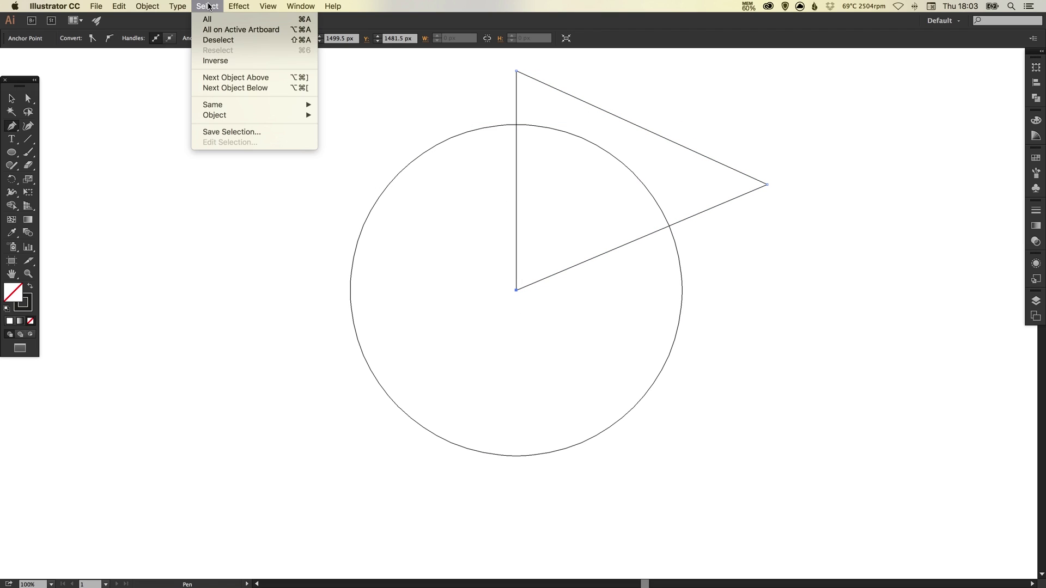
{"action": "left_click", "coordinate": [279, 39]}
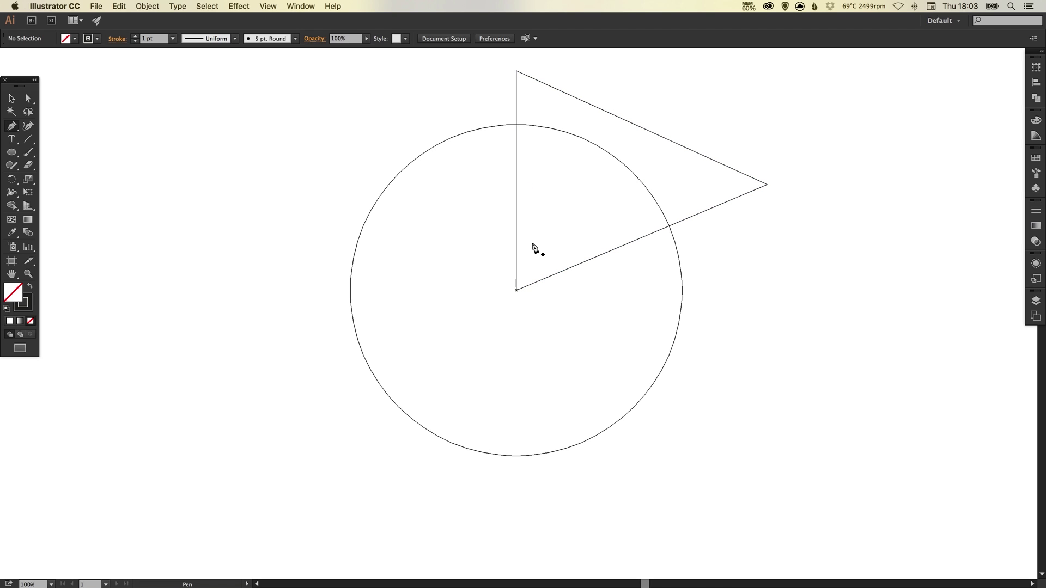
{"action": "left_click", "coordinate": [516, 290]}
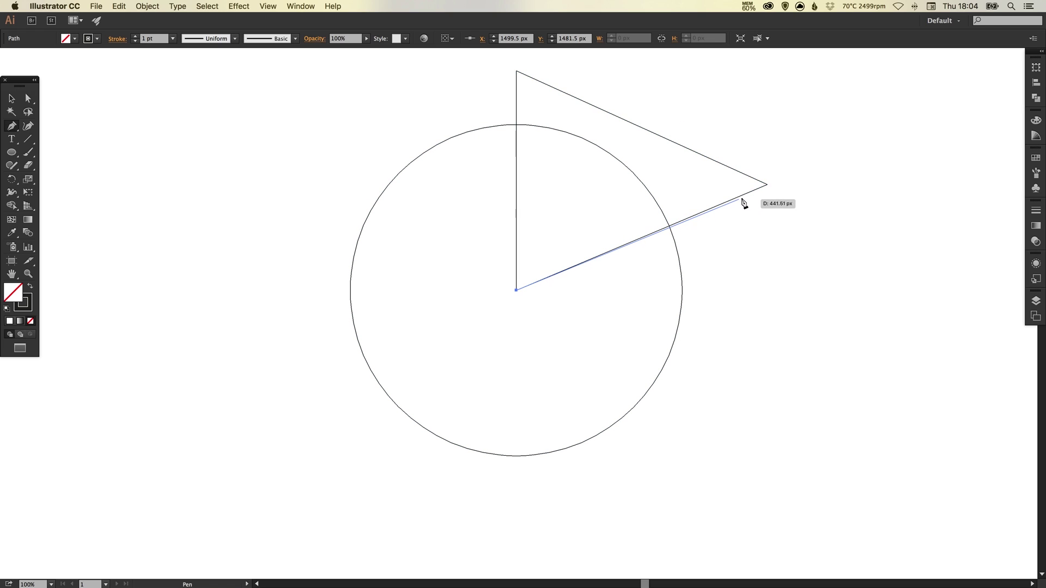
{"action": "left_click", "coordinate": [767, 184]}
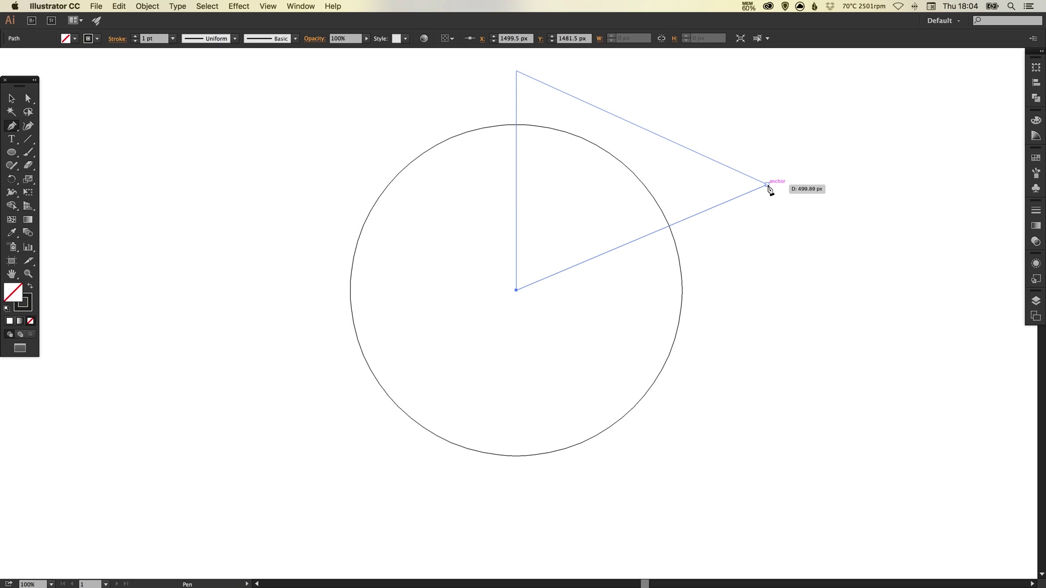
{"action": "left_click", "coordinate": [767, 186]}
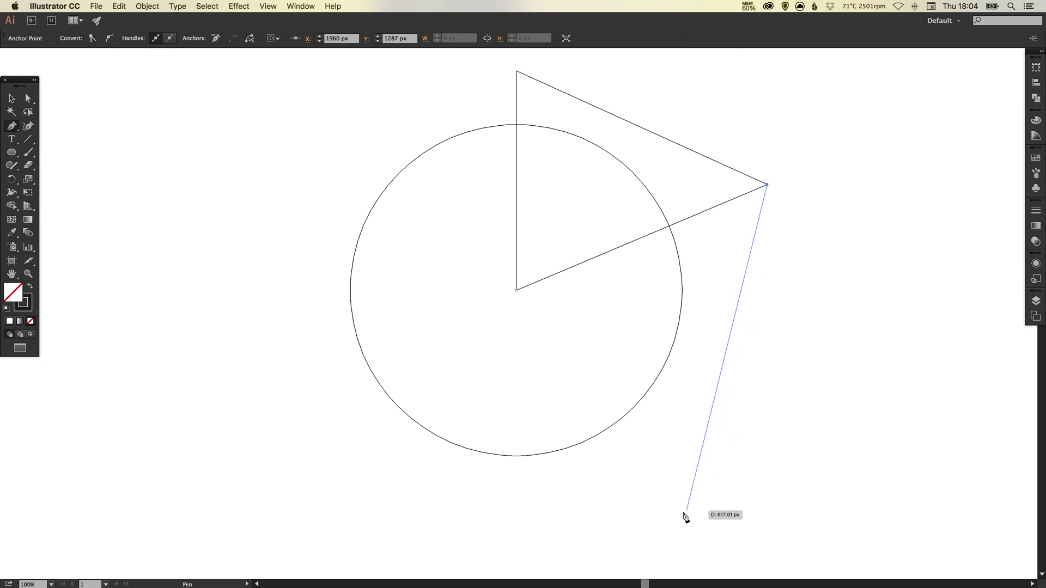
{"action": "left_click", "coordinate": [589, 536]}
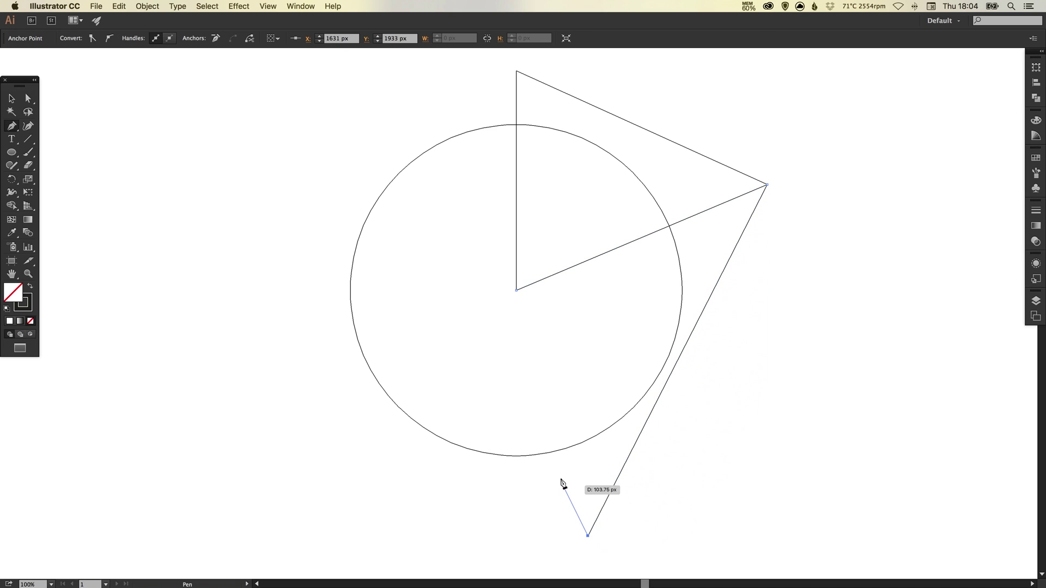
{"action": "left_click", "coordinate": [517, 292]}
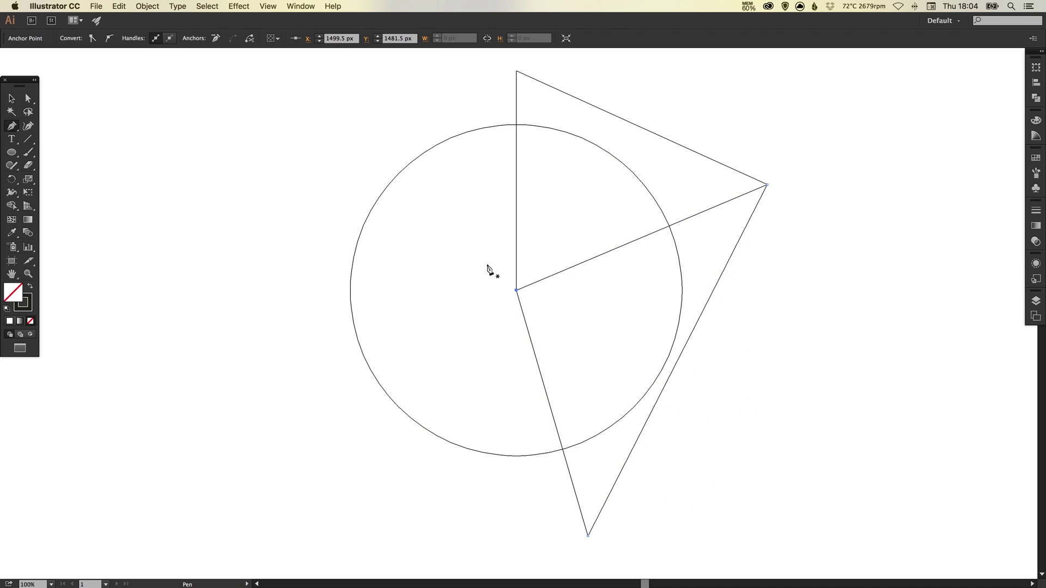
{"action": "left_click", "coordinate": [212, 7]}
Draw a third triangle from the centre through the bottom corner to a point below-left of the circle
{"action": "left_click", "coordinate": [220, 40]}
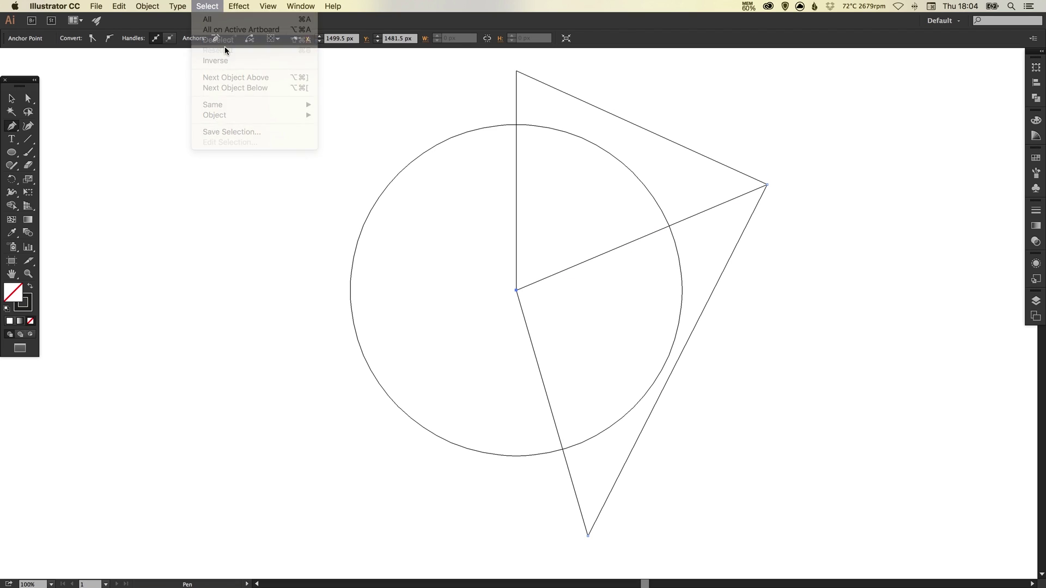
{"action": "left_click", "coordinate": [517, 292]}
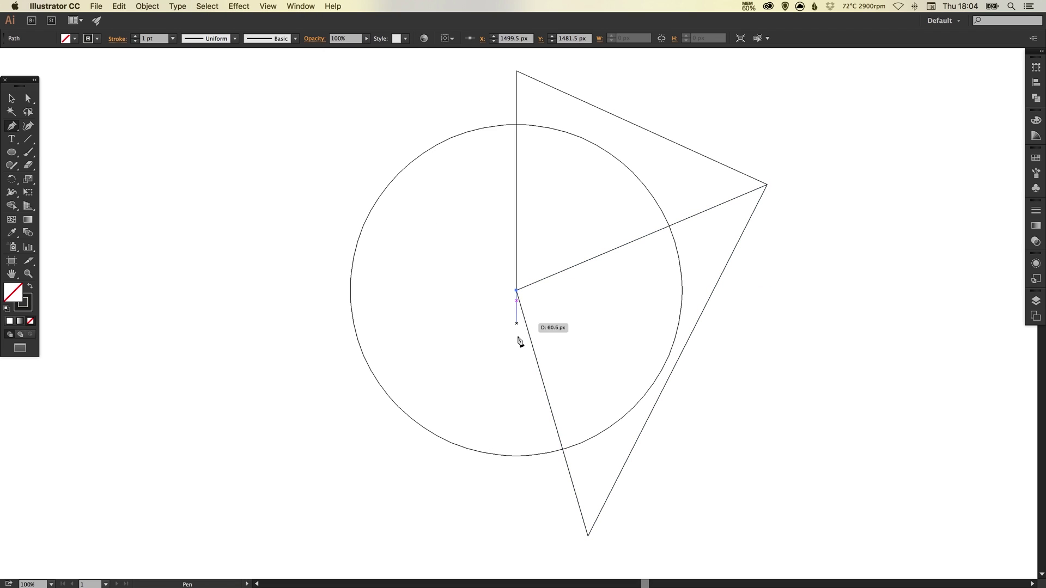
{"action": "left_click", "coordinate": [587, 536]}
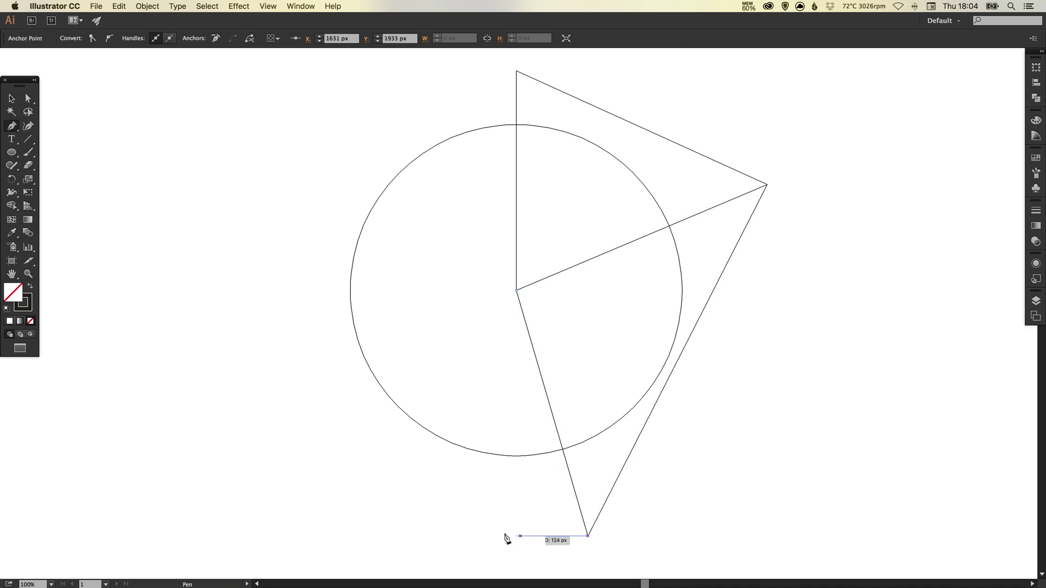
{"action": "left_click", "coordinate": [448, 509]}
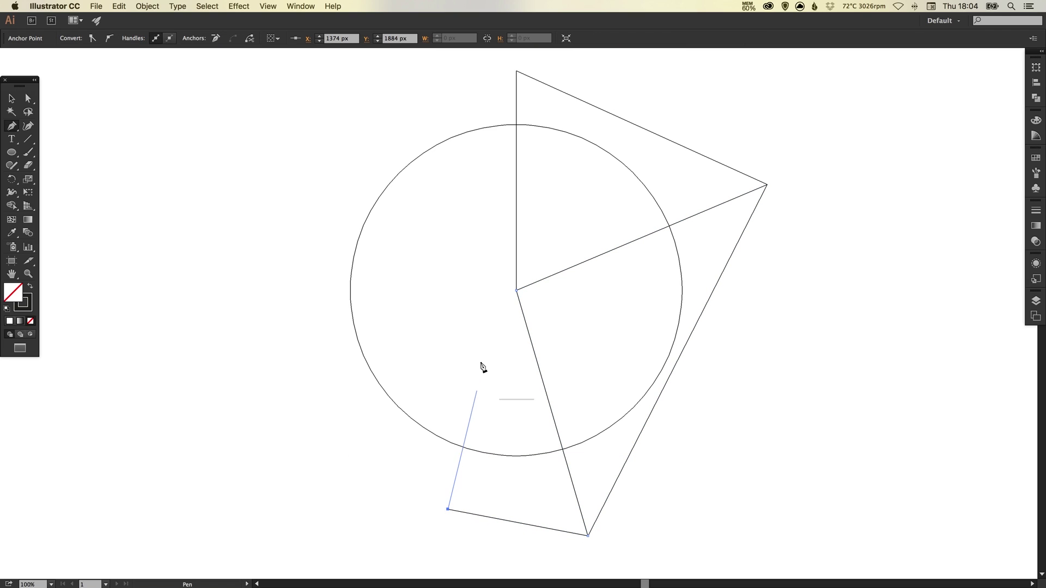
{"action": "left_click", "coordinate": [517, 291]}
{"action": "left_click", "coordinate": [518, 298], "text": "super"}
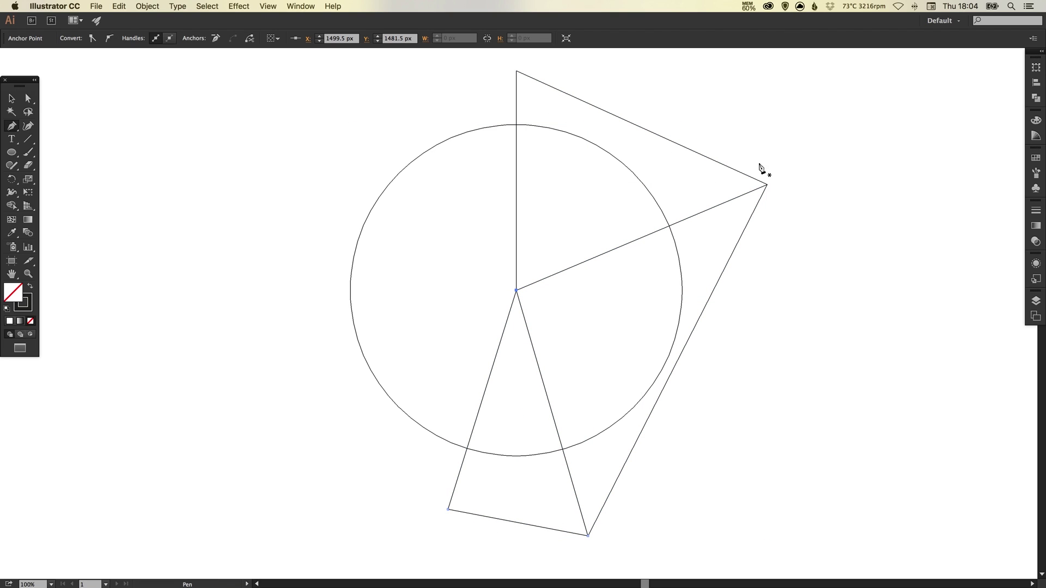
Draw a fourth narrow triangle from the centre through the lower-left corner to a point further left
{"action": "left_click", "coordinate": [208, 6]}
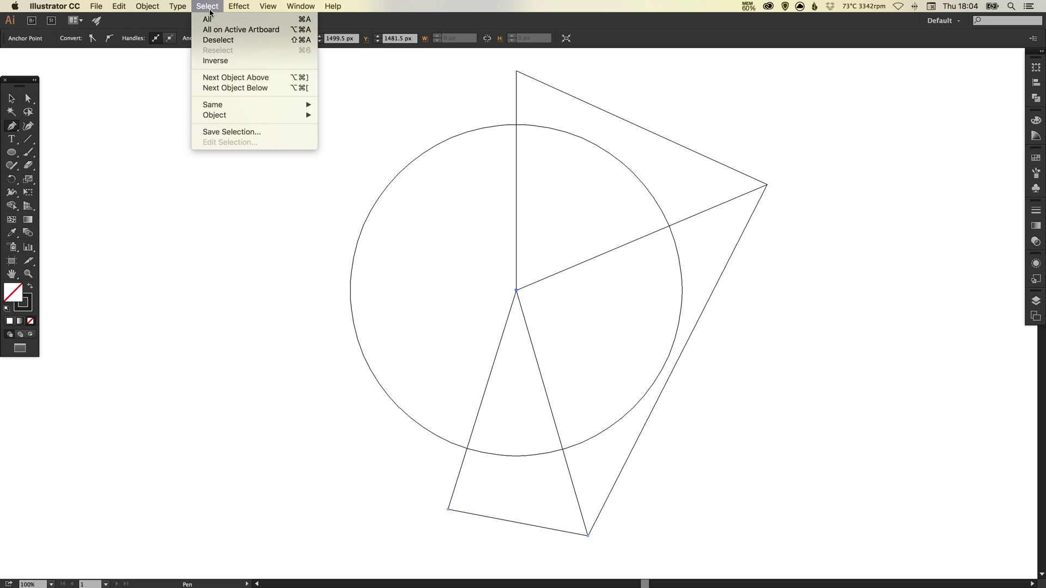
{"action": "left_click", "coordinate": [210, 40]}
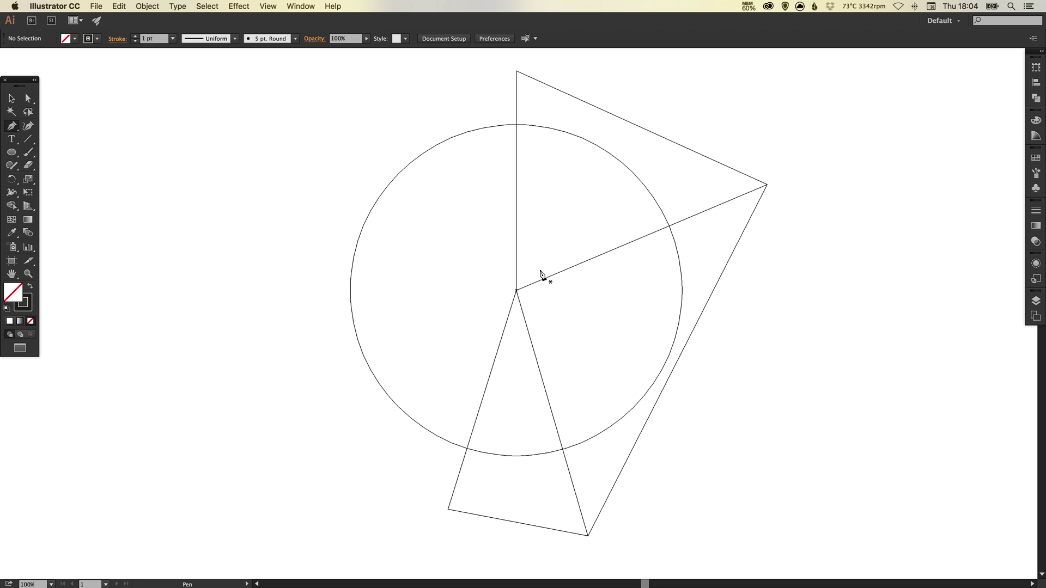
{"action": "left_click", "coordinate": [517, 291]}
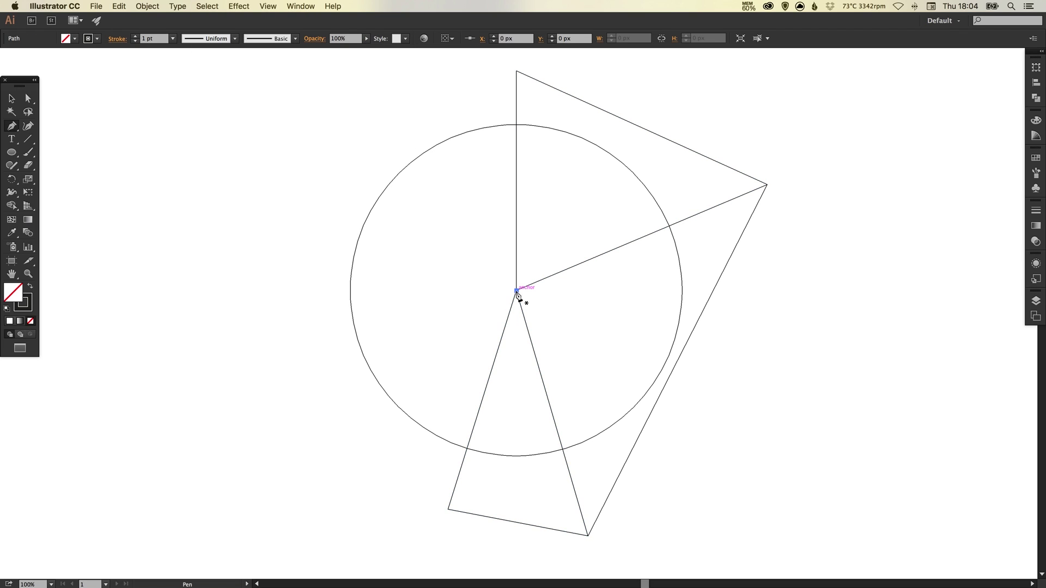
{"action": "left_click", "coordinate": [447, 510]}
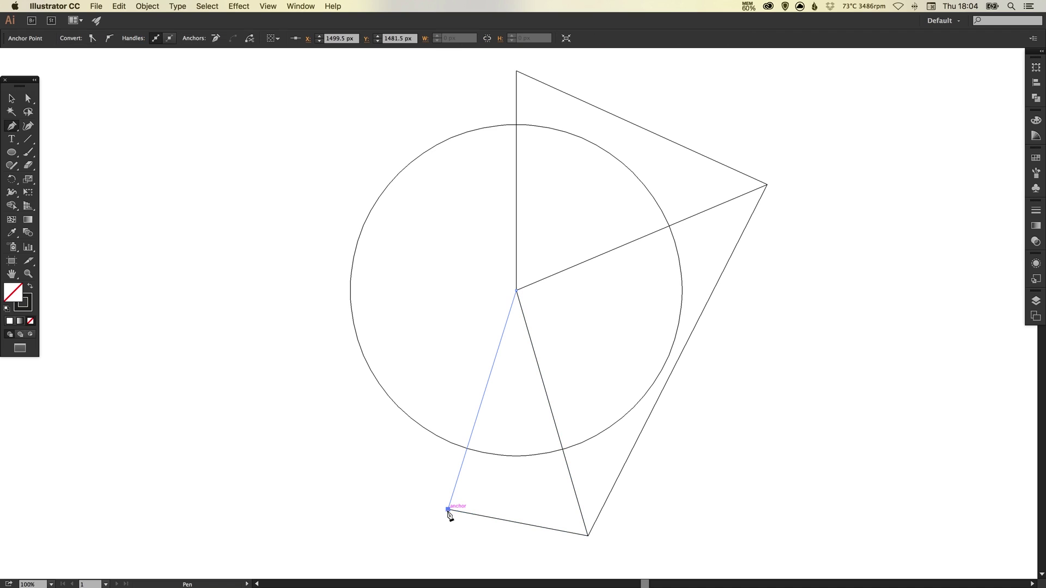
{"action": "left_click", "coordinate": [399, 480]}
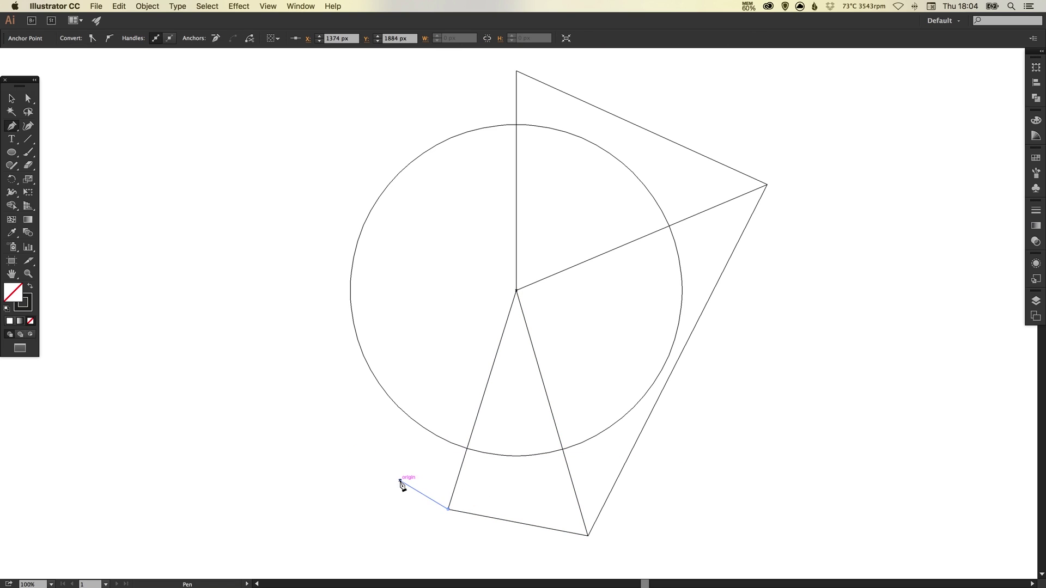
{"action": "left_click", "coordinate": [516, 291]}
{"action": "left_click", "coordinate": [204, 7]}
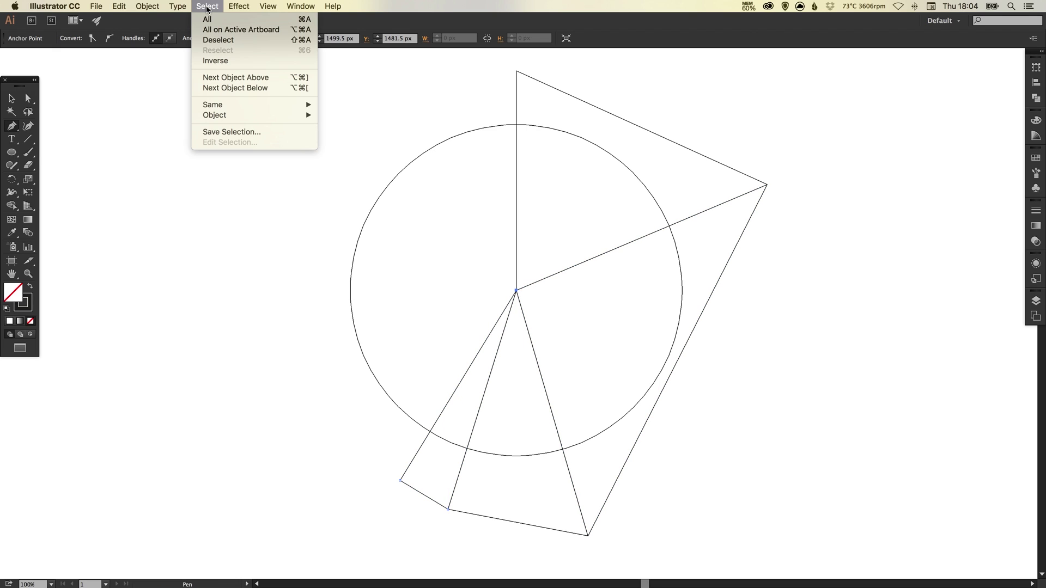
Draw a large closed shape from the centre around the circle's left side, closing at the vertical line's top
{"action": "left_click", "coordinate": [212, 41]}
{"action": "left_click", "coordinate": [516, 290]}
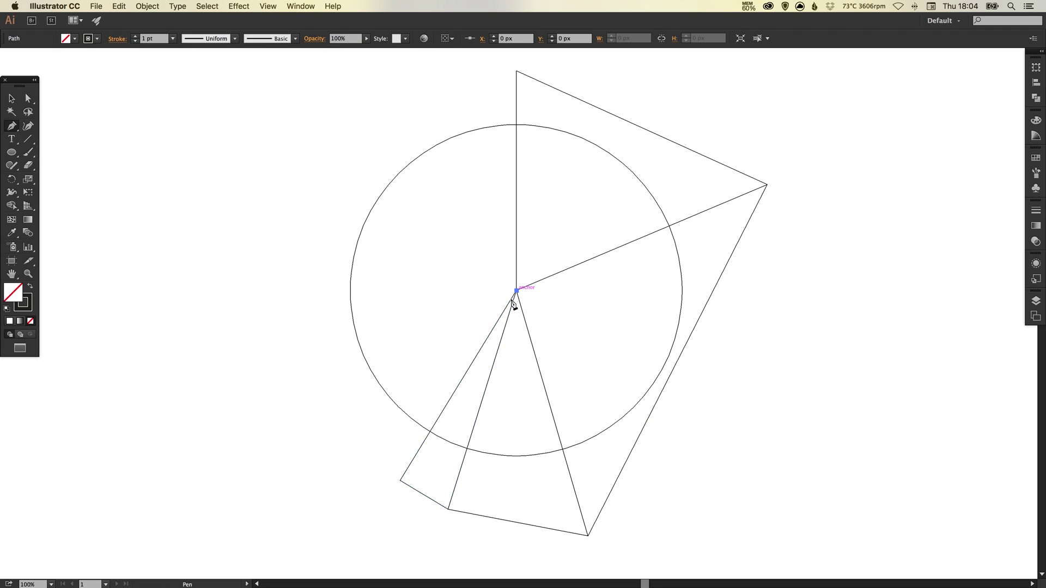
{"action": "left_click", "coordinate": [401, 482]}
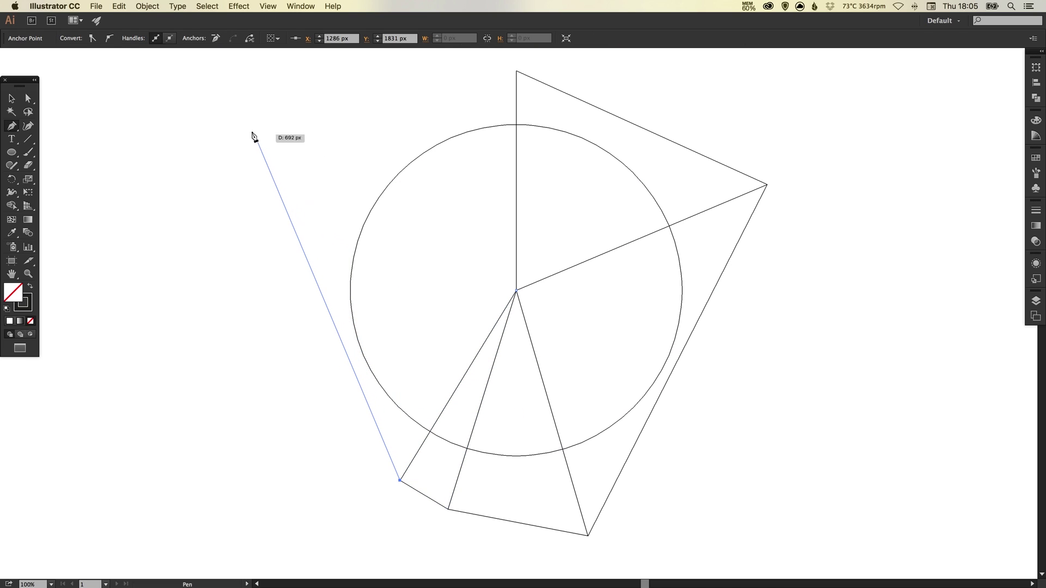
{"action": "left_click", "coordinate": [234, 121]}
{"action": "left_click", "coordinate": [363, 61]}
{"action": "left_click", "coordinate": [436, 70]}
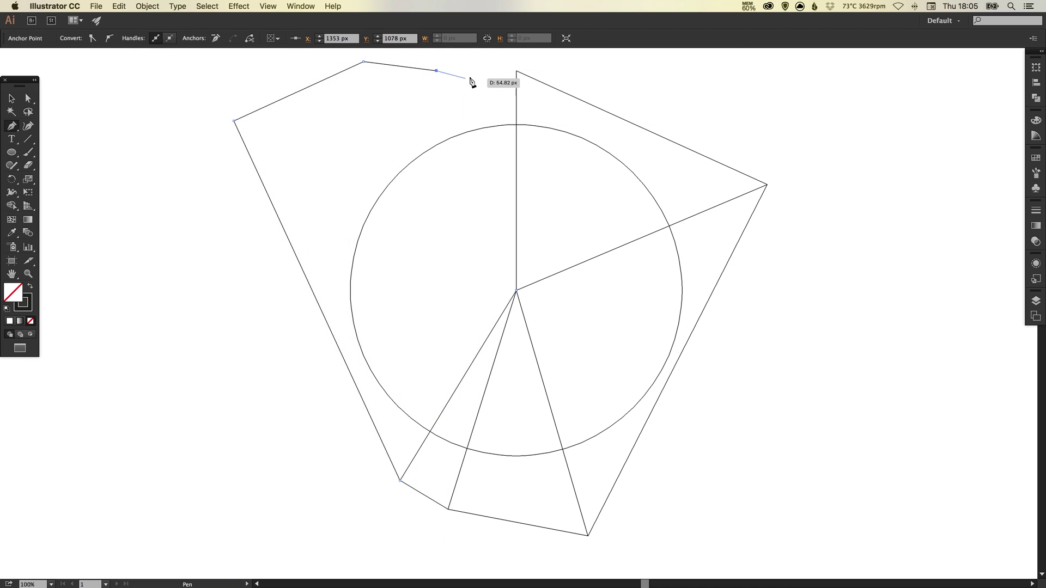
{"action": "left_click", "coordinate": [516, 72]}
{"action": "key", "text": "v"}
{"action": "left_click", "coordinate": [294, 277]}
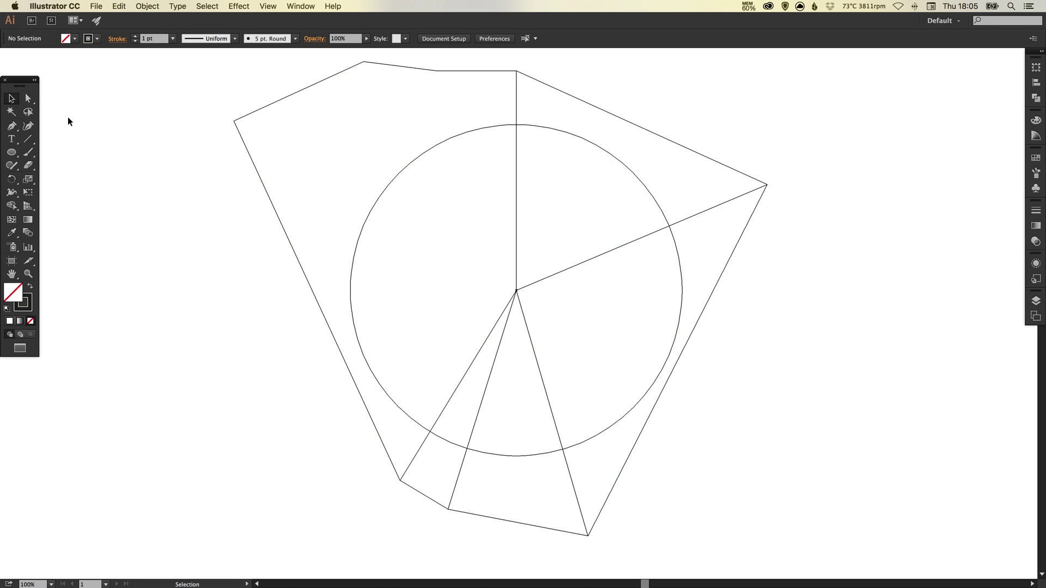
Select all the artwork and apply Pathfinder Divide to split it along every crossing line
{"action": "left_click_drag", "start_coordinate": [100, 72], "coordinate": [910, 505]}
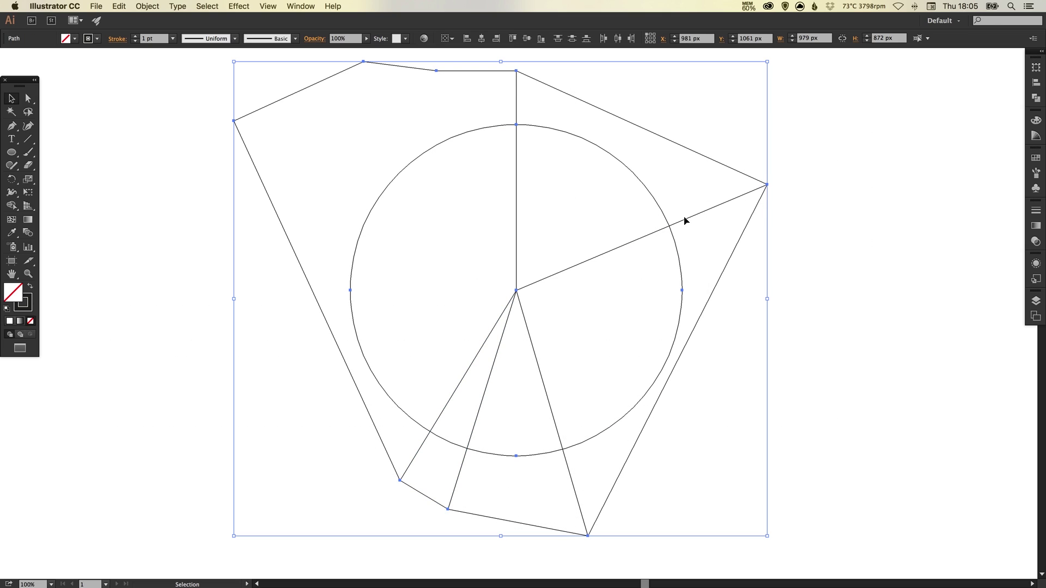
{"action": "left_click", "coordinate": [1035, 98]}
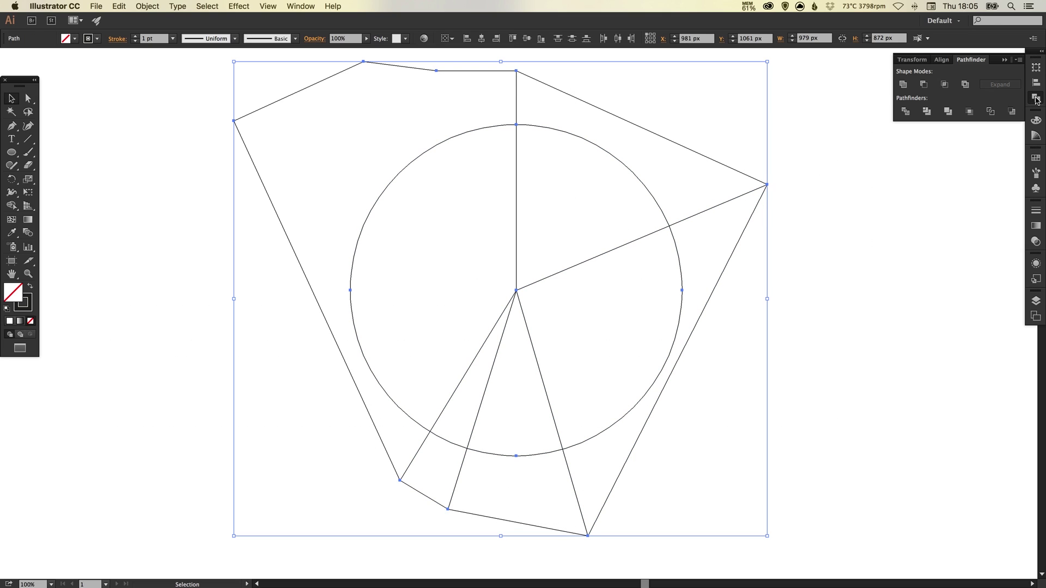
{"action": "left_click", "coordinate": [904, 112]}
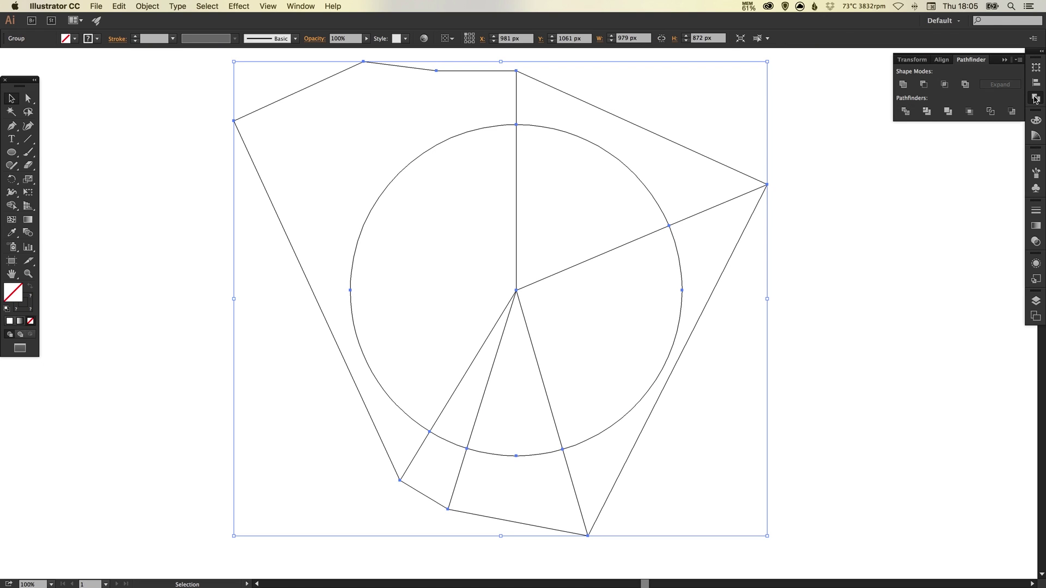
{"action": "left_click", "coordinate": [938, 205]}
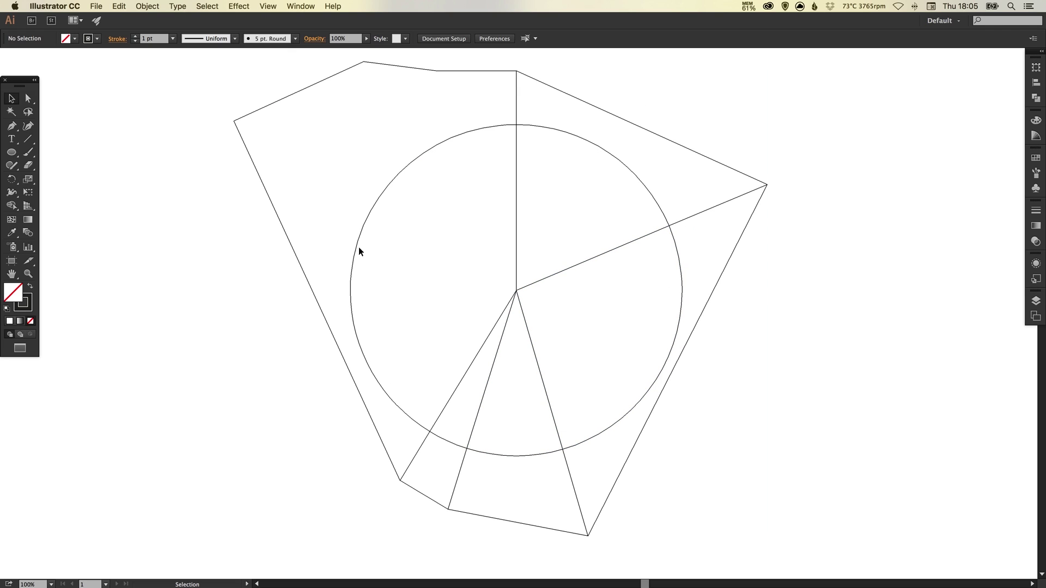
Delete the outer anchors and segments along the top and the long left line
{"action": "left_click", "coordinate": [30, 98]}
{"action": "left_click_drag", "start_coordinate": [270, 60], "coordinate": [659, 145]}
{"action": "scroll", "coordinate": [640, 210], "scroll_direction": "down", "scroll_amount": 3}
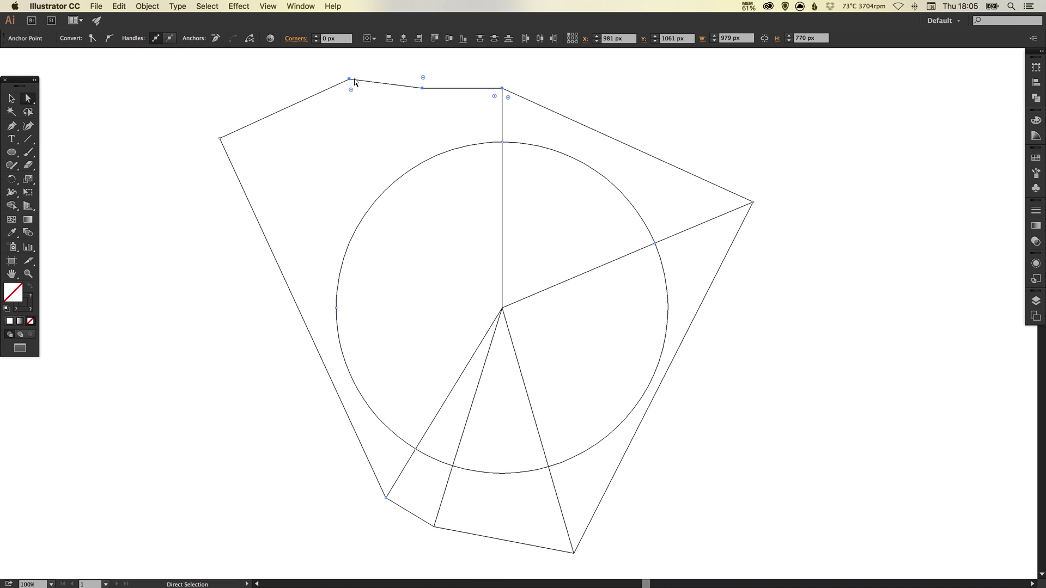
{"action": "key", "text": "Delete"}
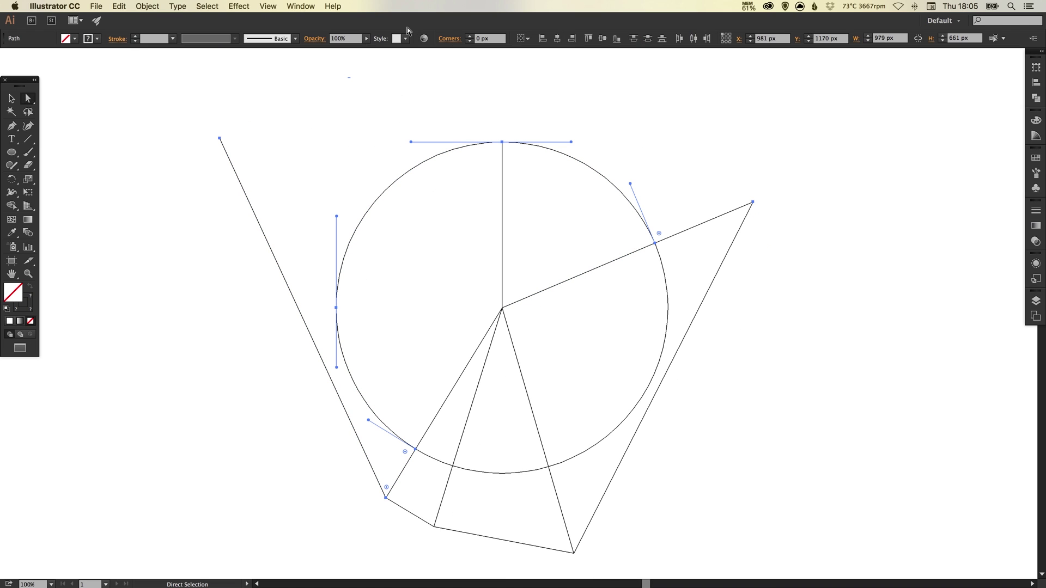
{"action": "left_click_drag", "start_coordinate": [173, 105], "coordinate": [262, 183]}
{"action": "key", "text": "Delete"}
Delete the outer bottom-left anchor and remaining stub, leaving only the pie wedges
{"action": "left_click_drag", "start_coordinate": [354, 485], "coordinate": [598, 561]}
{"action": "key", "text": "Delete"}
{"action": "key", "text": "Delete"}
{"action": "left_click", "coordinate": [709, 191]}
{"action": "key", "text": "ctrl+z"}
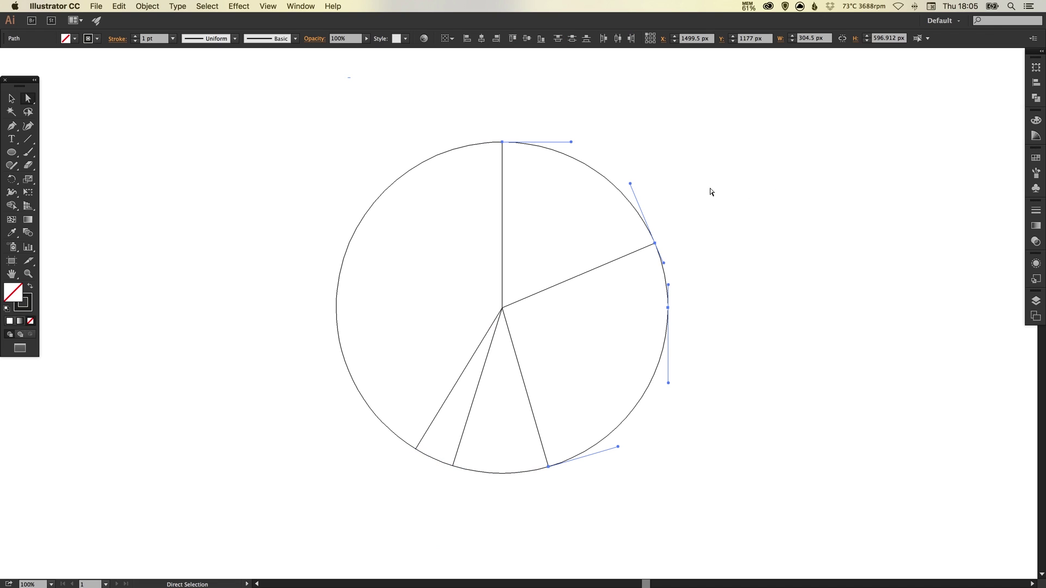
{"action": "key", "text": "v"}
{"action": "left_click", "coordinate": [761, 210]}
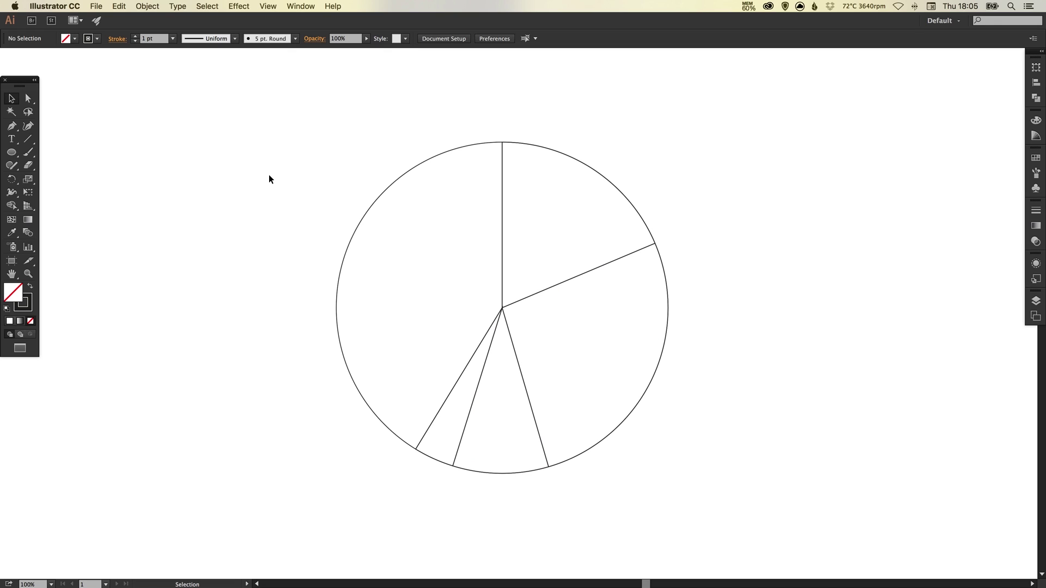
Select the whole pie and set its stroke weight to 4 pt
{"action": "left_click_drag", "start_coordinate": [309, 174], "coordinate": [665, 470]}
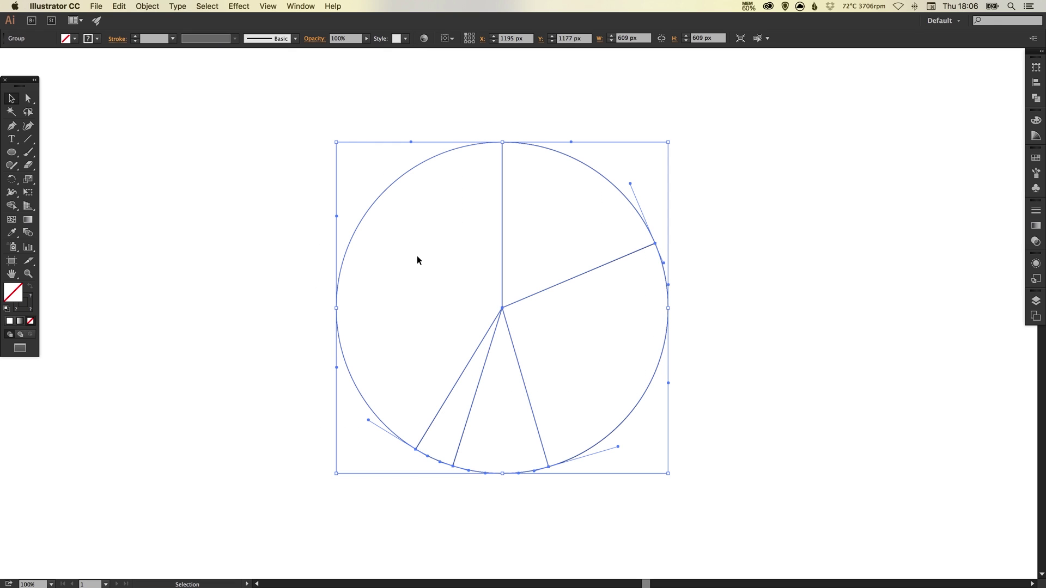
{"action": "left_click", "coordinate": [1036, 210]}
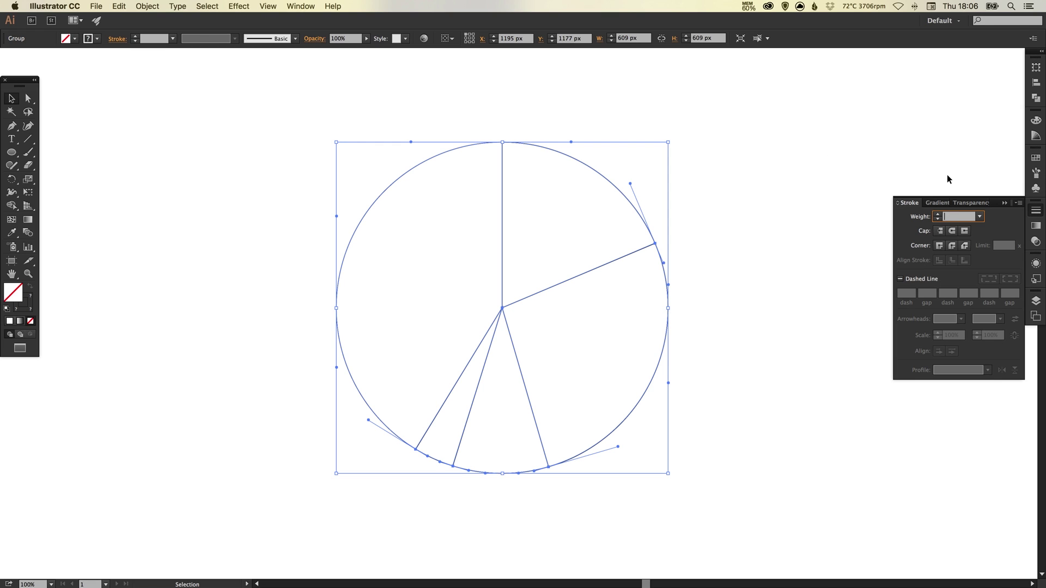
{"action": "type", "text": "4"}
{"action": "key", "text": "Return"}
{"action": "left_click", "coordinate": [765, 168]}
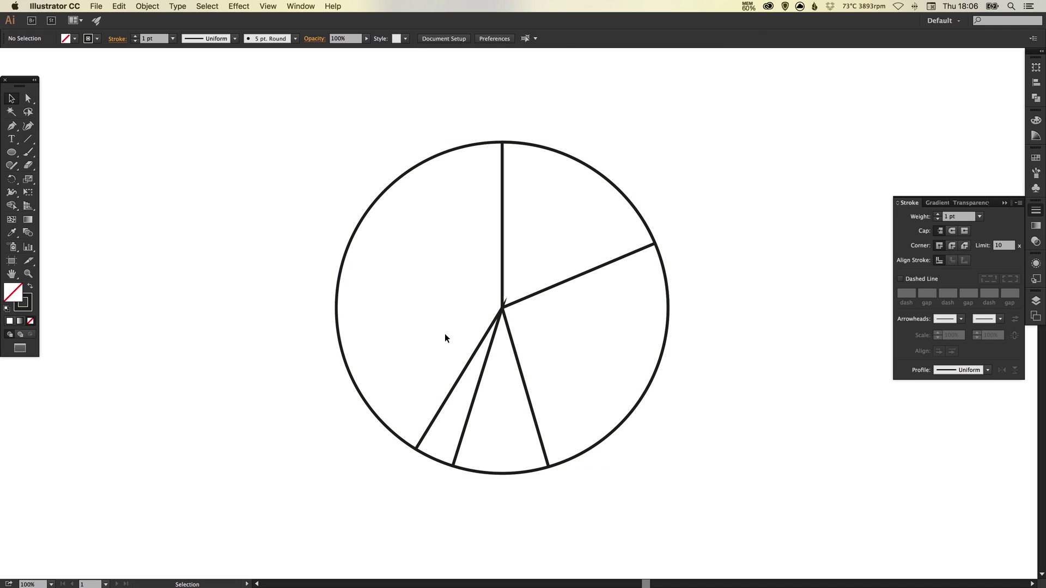
Zoom in on the pie's centre to inspect the strokes, then zoom back out
{"action": "left_click", "coordinate": [502, 311]}
{"action": "left_click_drag", "start_coordinate": [460, 262], "coordinate": [569, 377]}
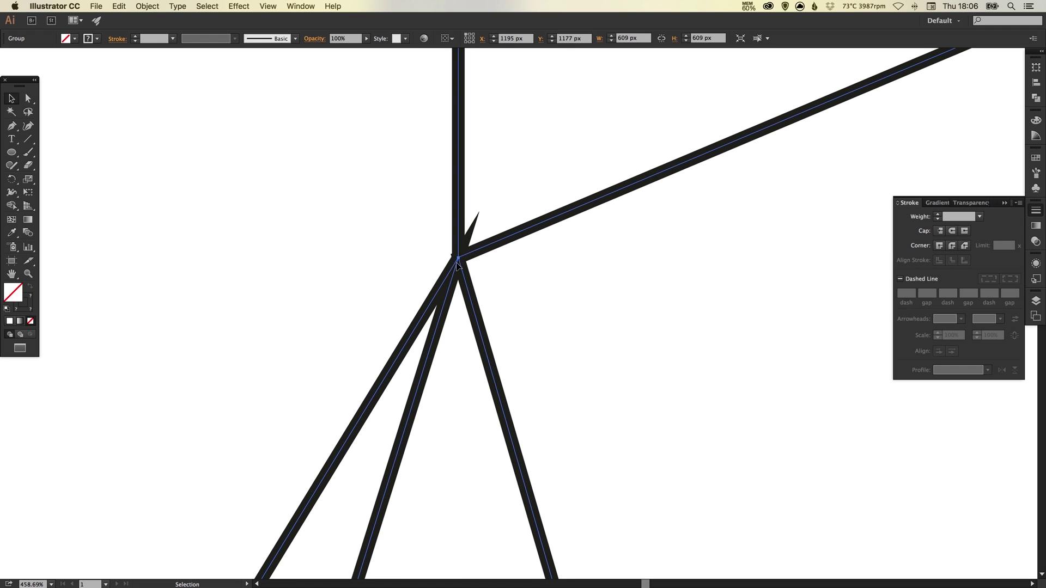
{"action": "key", "text": "super+1"}
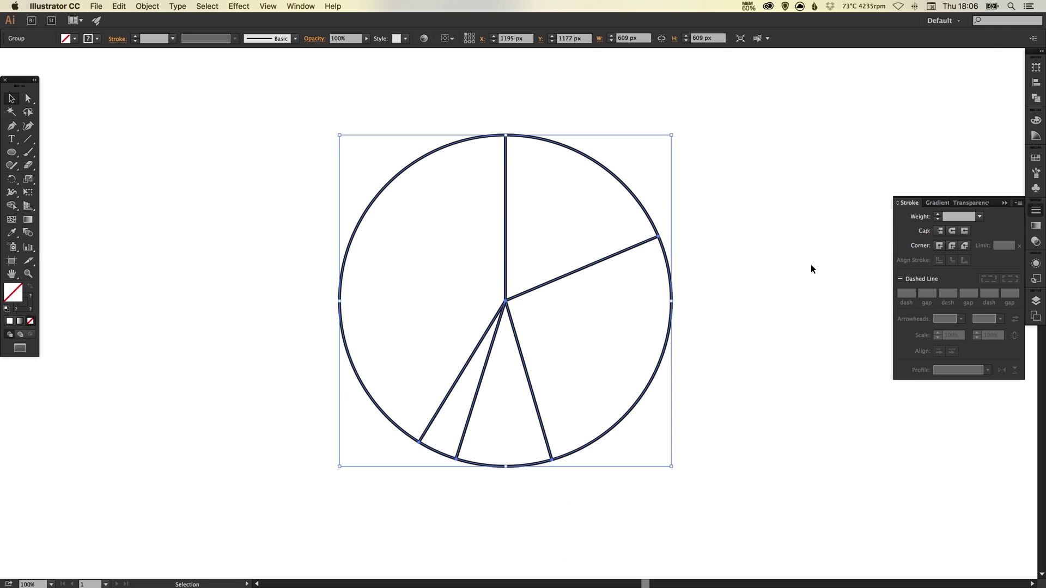
{"action": "left_click", "coordinate": [788, 266]}
{"action": "key", "text": "super+space"}
{"action": "left_click_drag", "start_coordinate": [482, 279], "coordinate": [556, 303]}
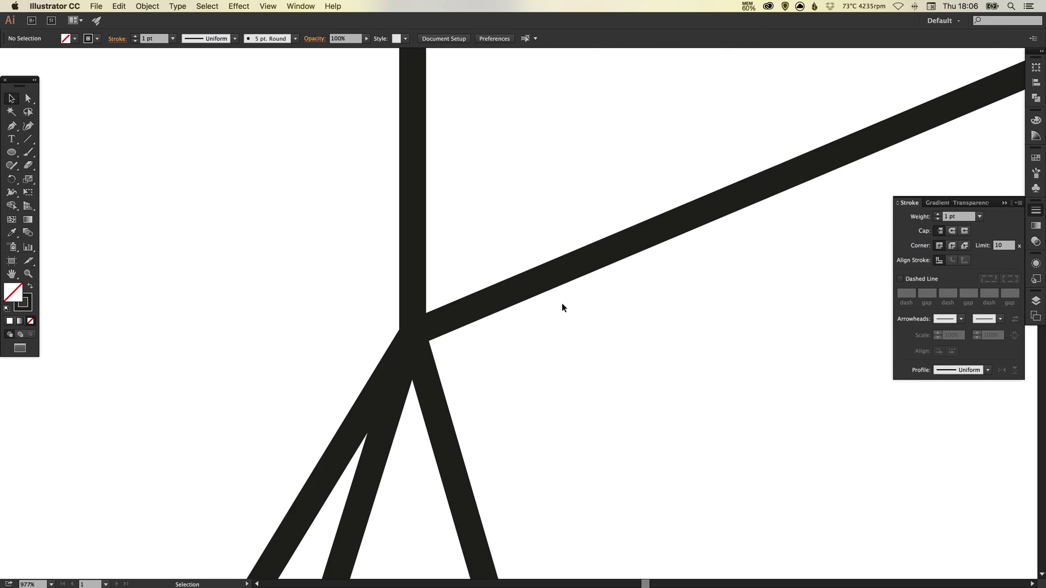
{"action": "key", "text": "super+0"}
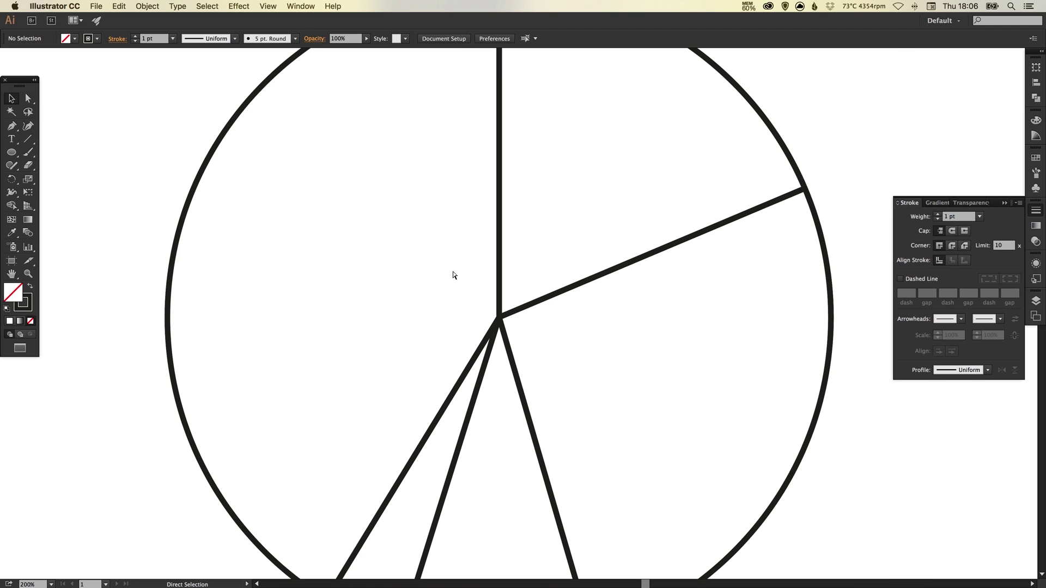
Reselect the pie and change its stroke weight to 20 pt
{"action": "left_click_drag", "start_coordinate": [315, 259], "coordinate": [479, 317]}
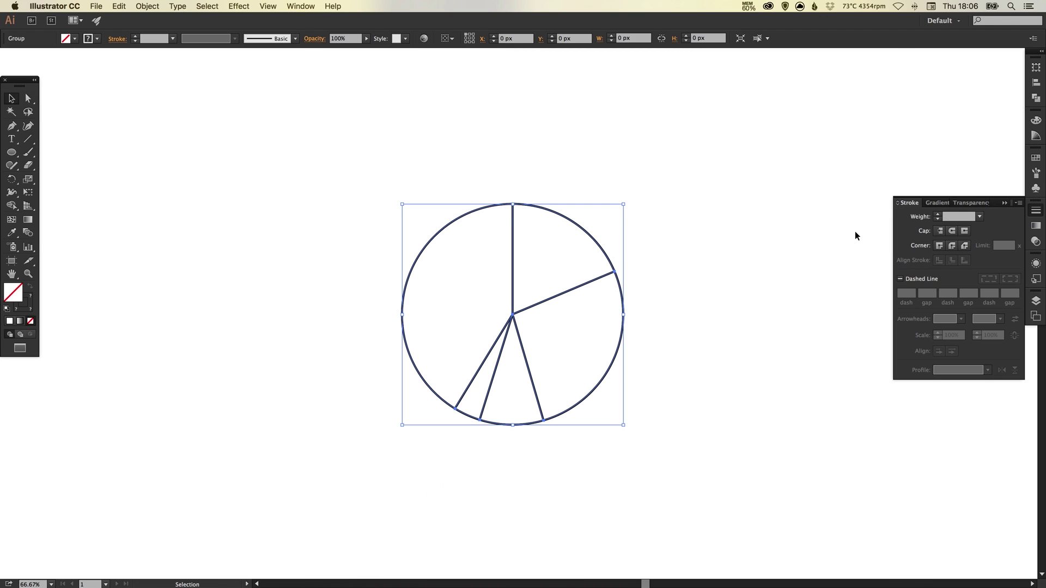
{"action": "left_click", "coordinate": [952, 217]}
{"action": "type", "text": "20"}
{"action": "key", "text": "Return"}
{"action": "left_click", "coordinate": [556, 163]}
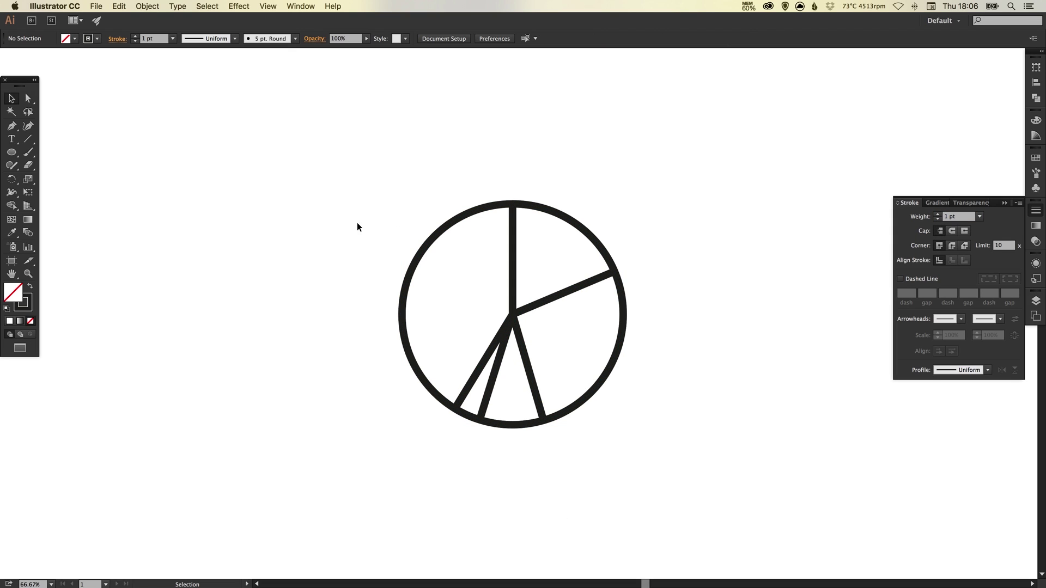
{"action": "left_click_drag", "start_coordinate": [339, 202], "coordinate": [478, 322]}
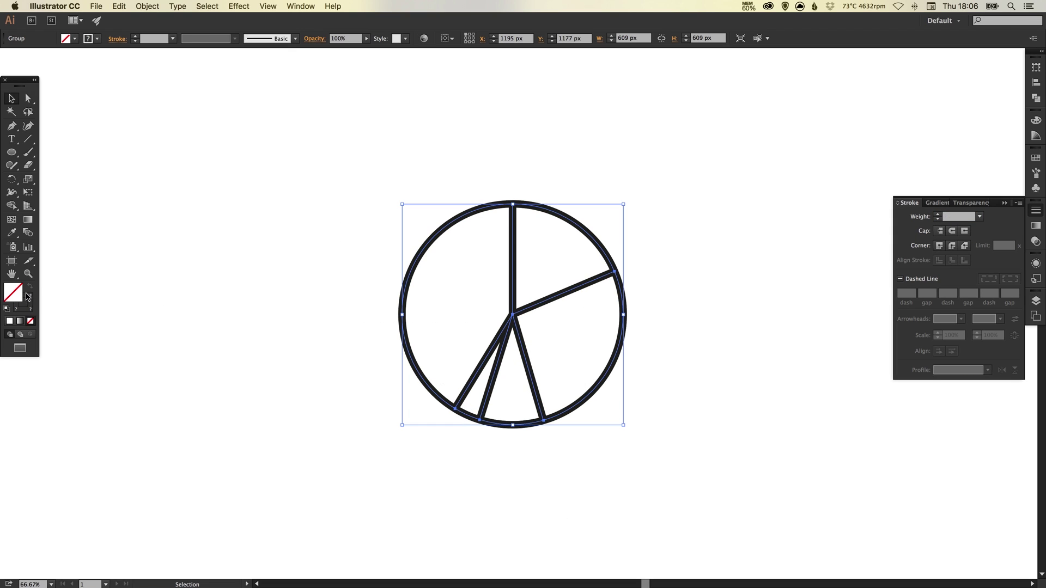
{"action": "left_click", "coordinate": [953, 218]}
Set the pie's stroke weight to 0 and its stroke colour to None, then reselect it
{"action": "type", "text": "0"}
{"action": "left_click", "coordinate": [31, 322]}
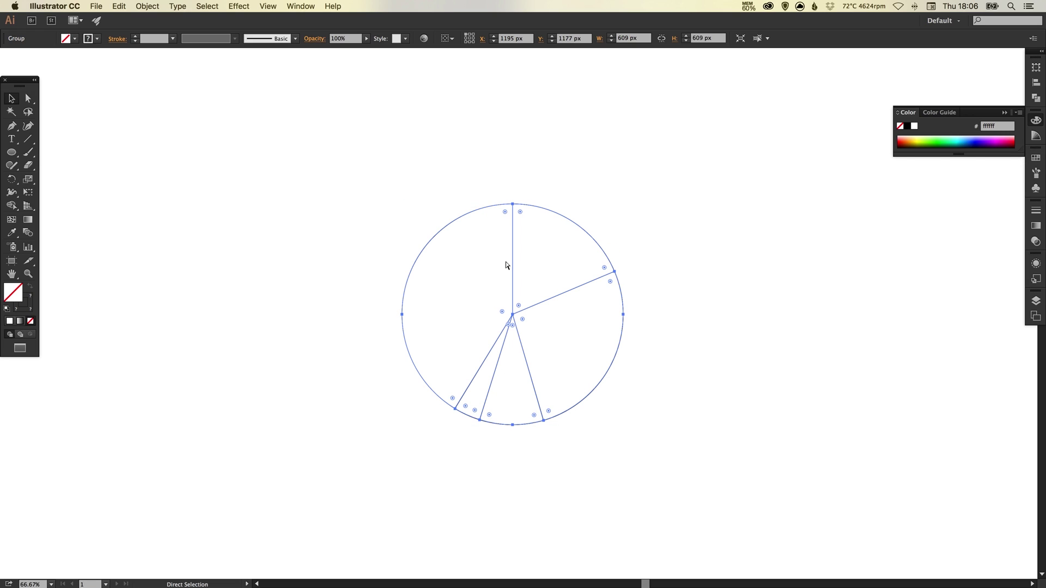
{"action": "left_click", "coordinate": [360, 243]}
{"action": "left_click", "coordinate": [565, 334]}
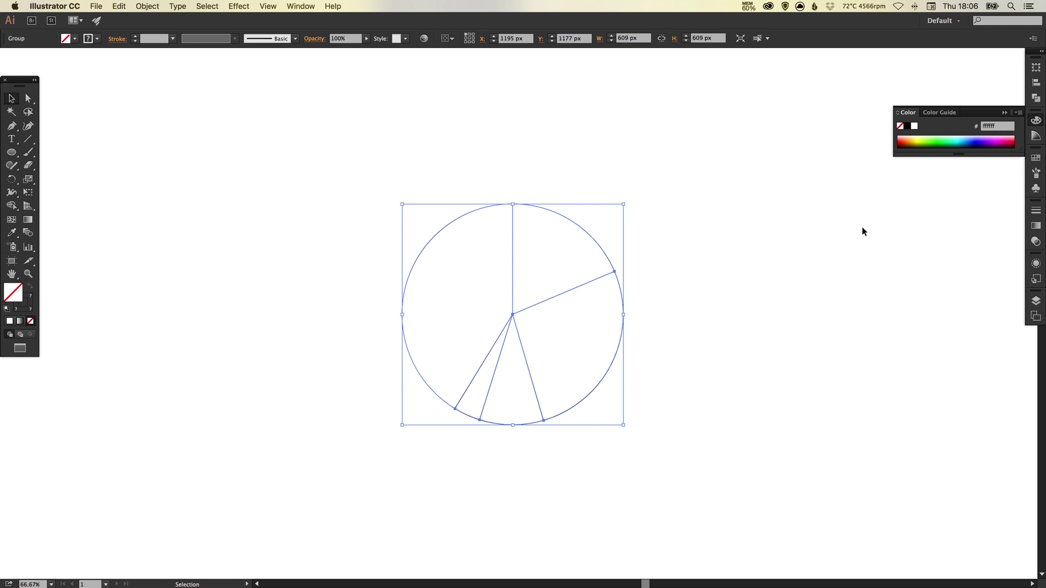
Fill the pie with deep pink by editing the Magenta swatch to R 230, G 45, B 100
{"action": "left_click", "coordinate": [1036, 158]}
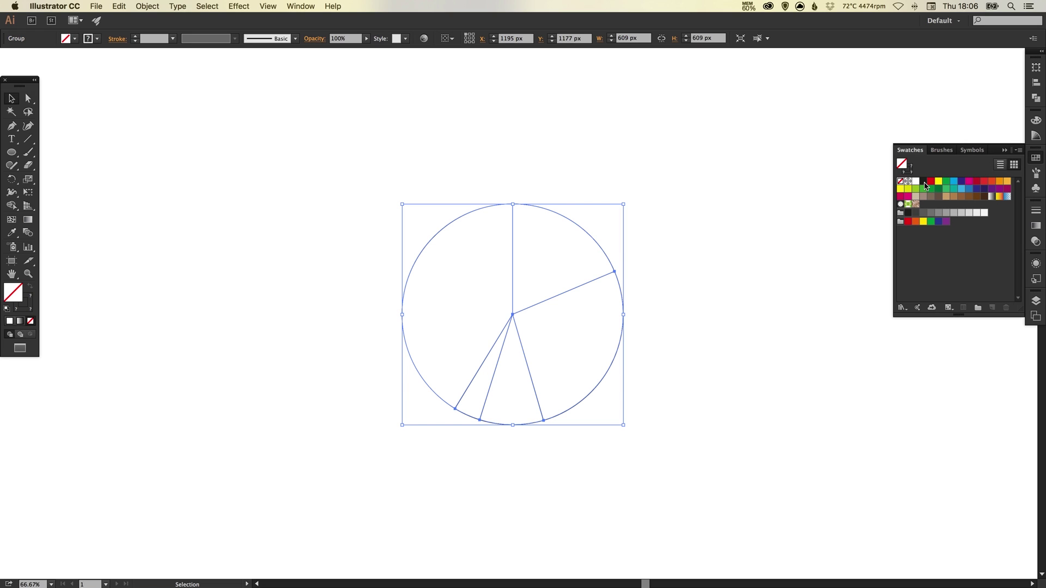
{"action": "double_click", "coordinate": [969, 181]}
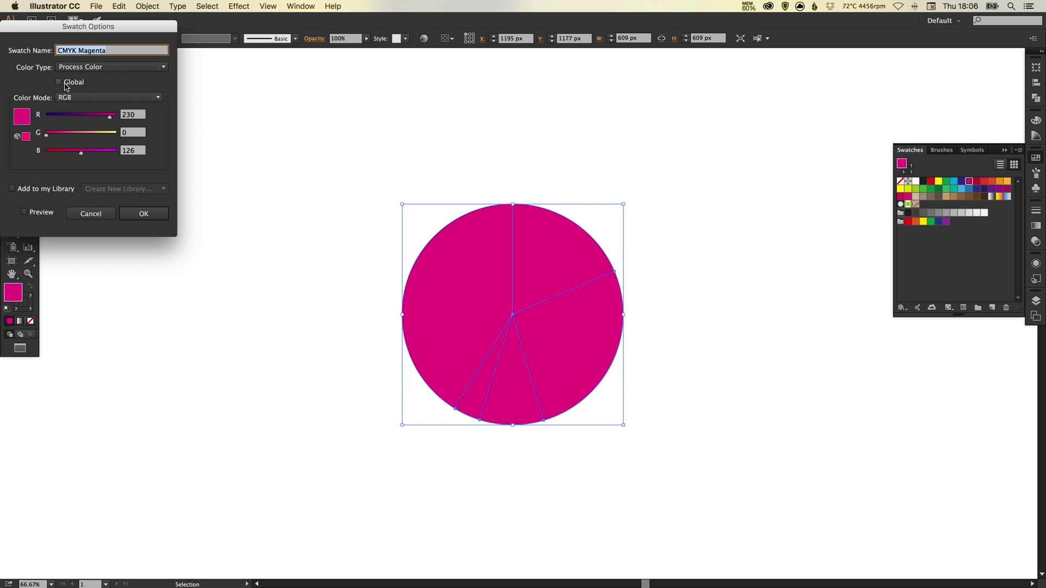
{"action": "left_click", "coordinate": [42, 213]}
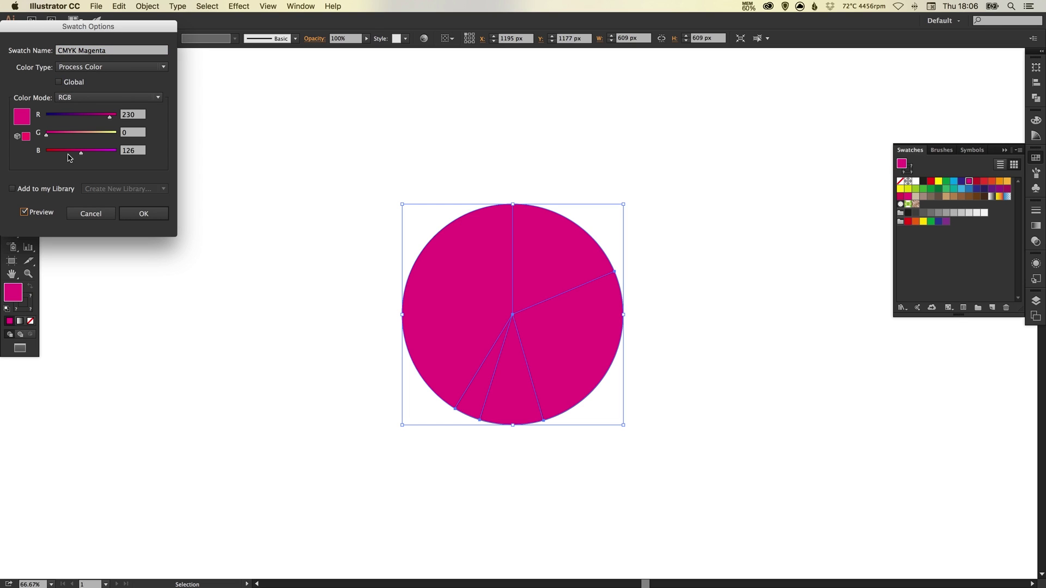
{"action": "left_click_drag", "start_coordinate": [51, 135], "coordinate": [54, 135]}
{"action": "left_click", "coordinate": [73, 152]}
{"action": "left_click", "coordinate": [59, 134]}
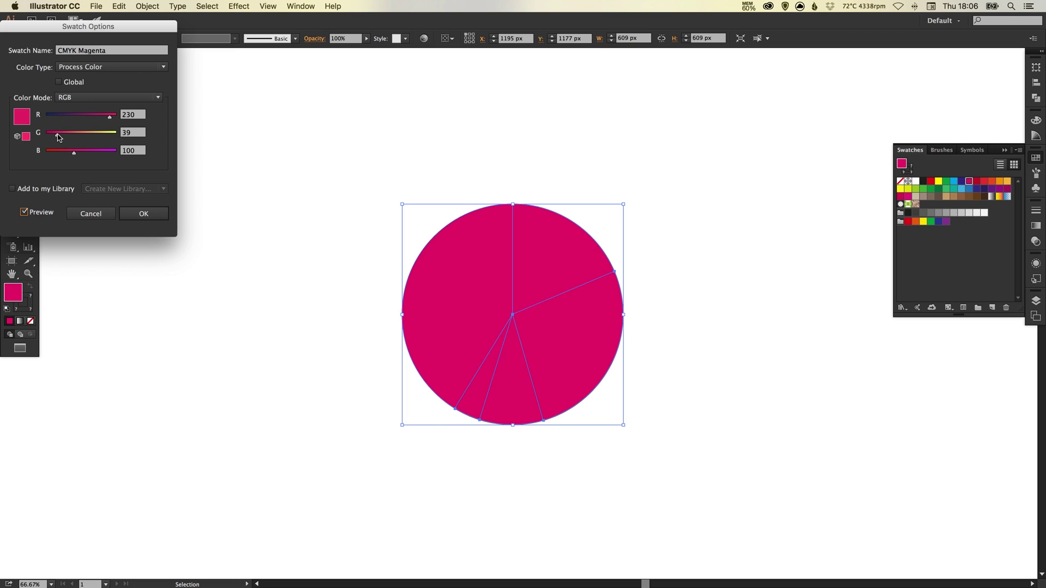
{"action": "left_click", "coordinate": [140, 210]}
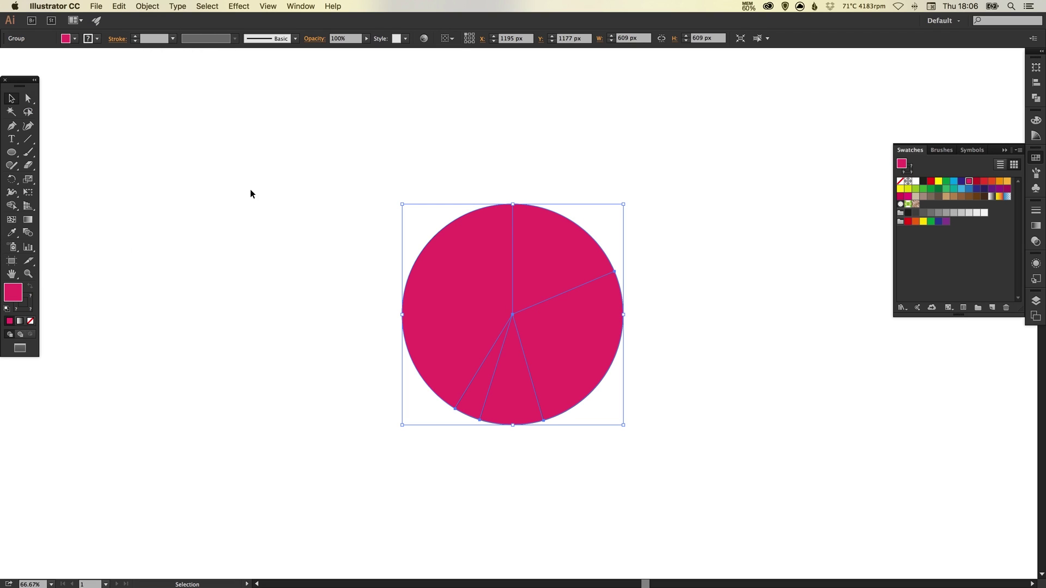
Make sure the pie's stroke is None, then deselect it
{"action": "left_click", "coordinate": [29, 309]}
{"action": "left_click", "coordinate": [31, 322]}
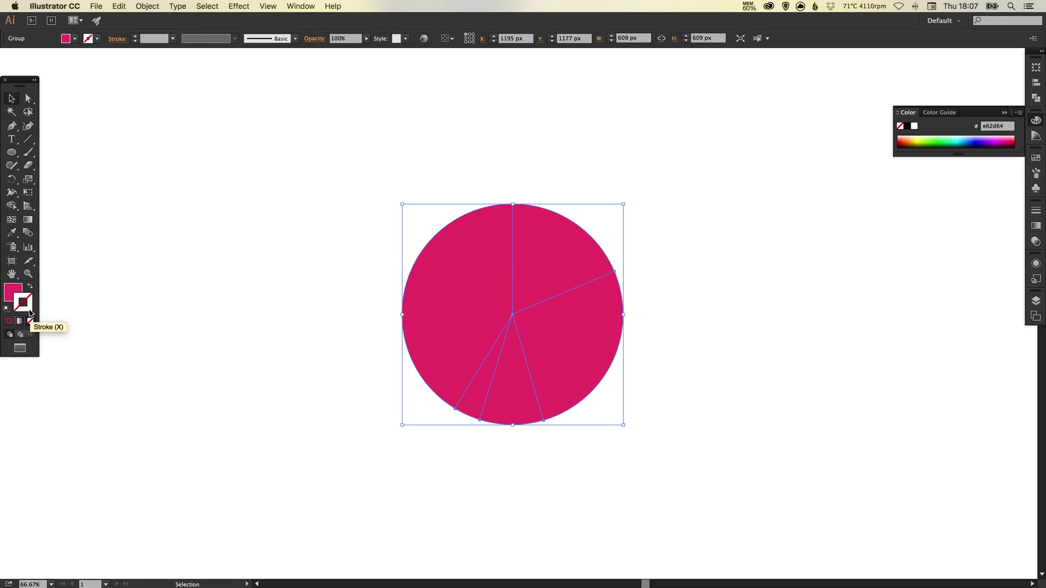
{"action": "left_click", "coordinate": [16, 291]}
{"action": "left_click", "coordinate": [377, 256]}
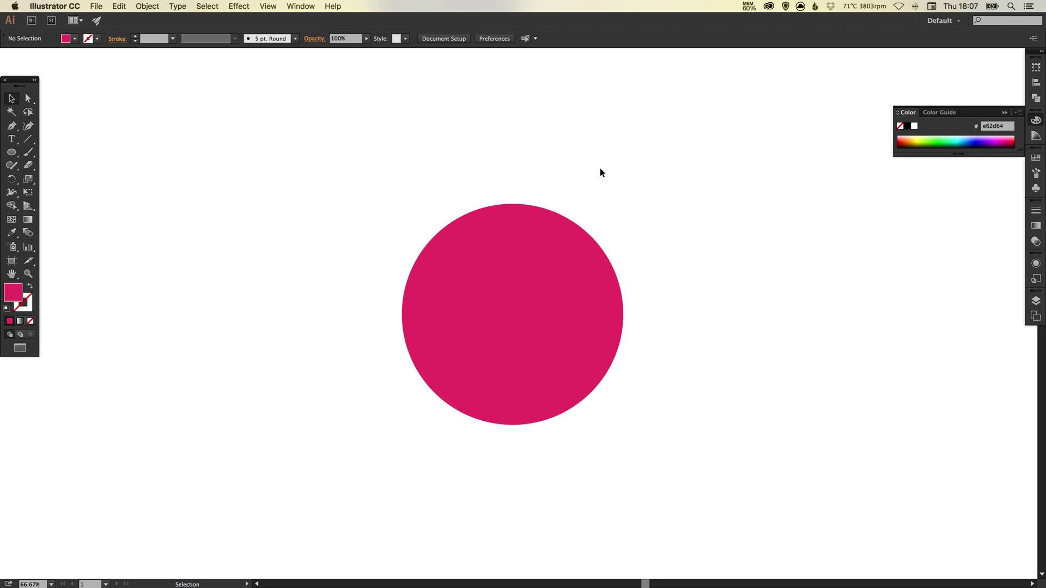
Check the wedge outlines, zoom the pie to 100%, and select the whole pie group
{"action": "key", "text": "a"}
{"action": "key", "text": "super+y"}
{"action": "key", "text": "super+y"}
{"action": "key", "text": "v"}
{"action": "key", "text": "super+equal"}
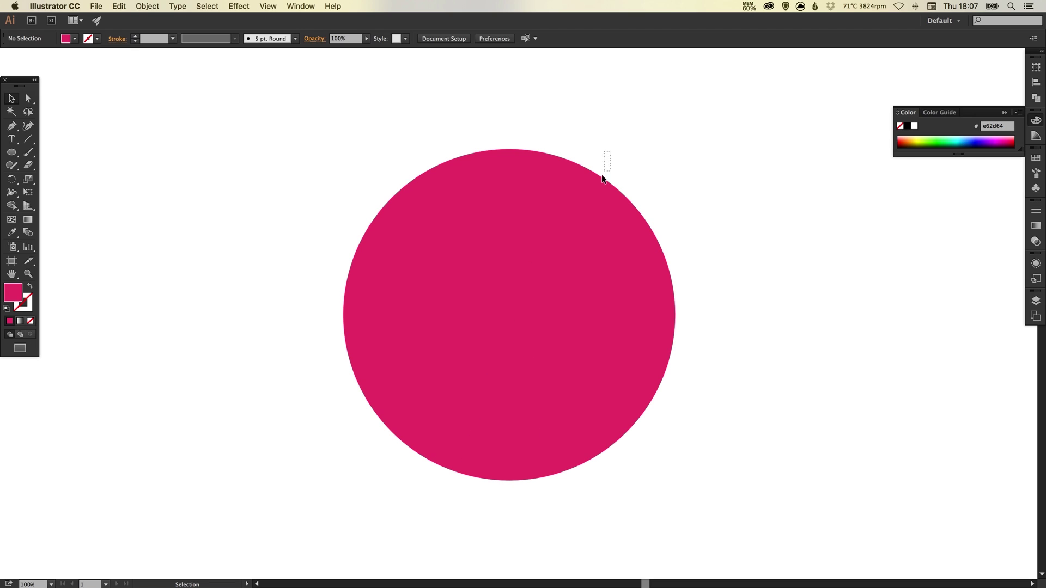
{"action": "left_click_drag", "start_coordinate": [602, 176], "coordinate": [588, 196]}
{"action": "left_click", "coordinate": [613, 140]}
{"action": "left_click", "coordinate": [507, 255]}
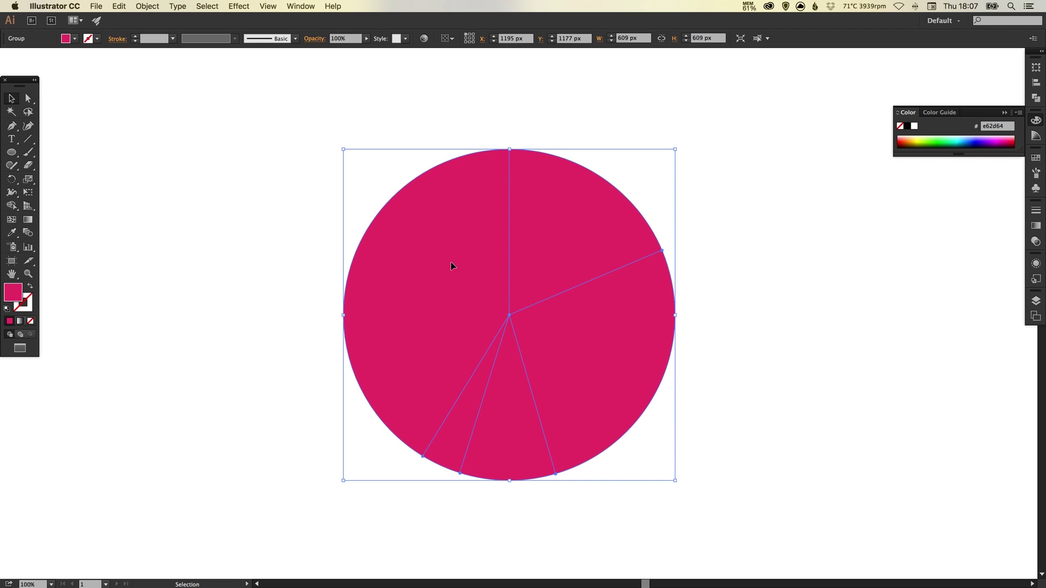
Ungroup the pie, confirm the wedges move independently, and select the top-right wedge
{"action": "left_click", "coordinate": [149, 8]}
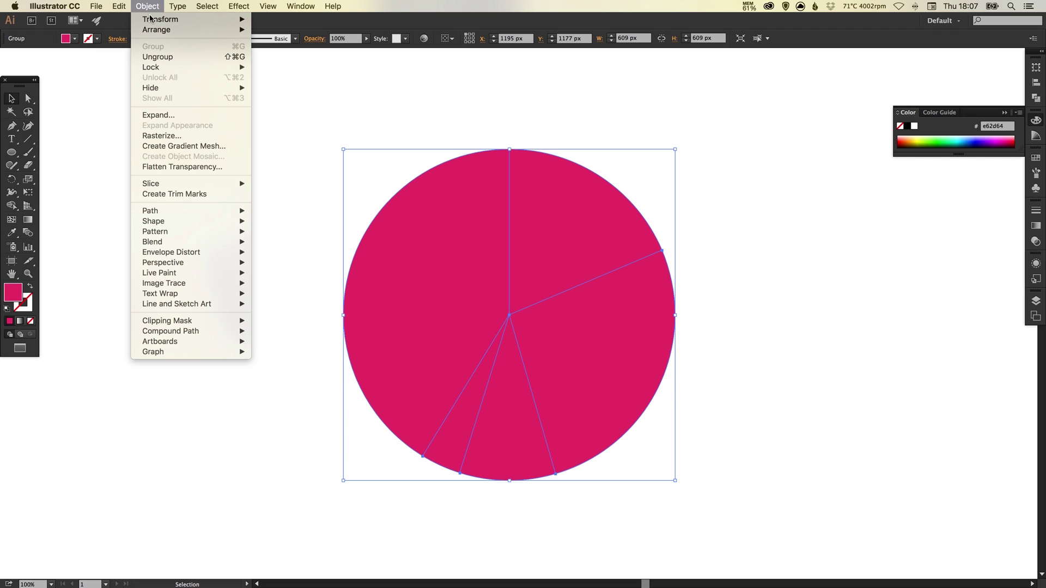
{"action": "left_click", "coordinate": [156, 55]}
{"action": "left_click", "coordinate": [627, 113]}
{"action": "left_click_drag", "start_coordinate": [577, 199], "coordinate": [595, 175]}
{"action": "key", "text": "super+z"}
{"action": "left_click_drag", "start_coordinate": [669, 290], "coordinate": [750, 263]}
{"action": "key", "text": "super+z"}
{"action": "left_click", "coordinate": [608, 191]}
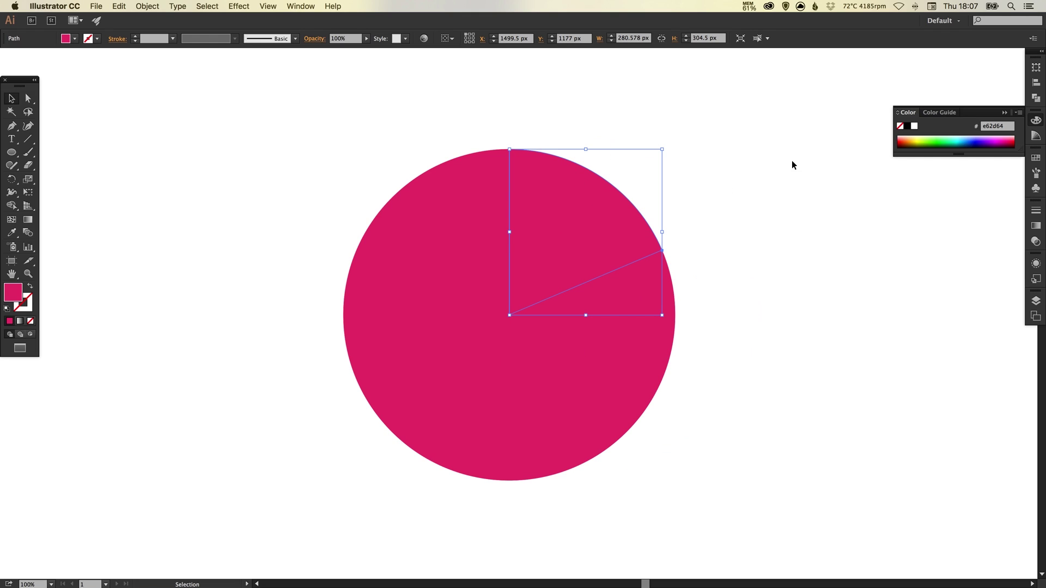
Make the magenta swatch a global colour in its Swatch Options
{"action": "left_click", "coordinate": [1036, 158]}
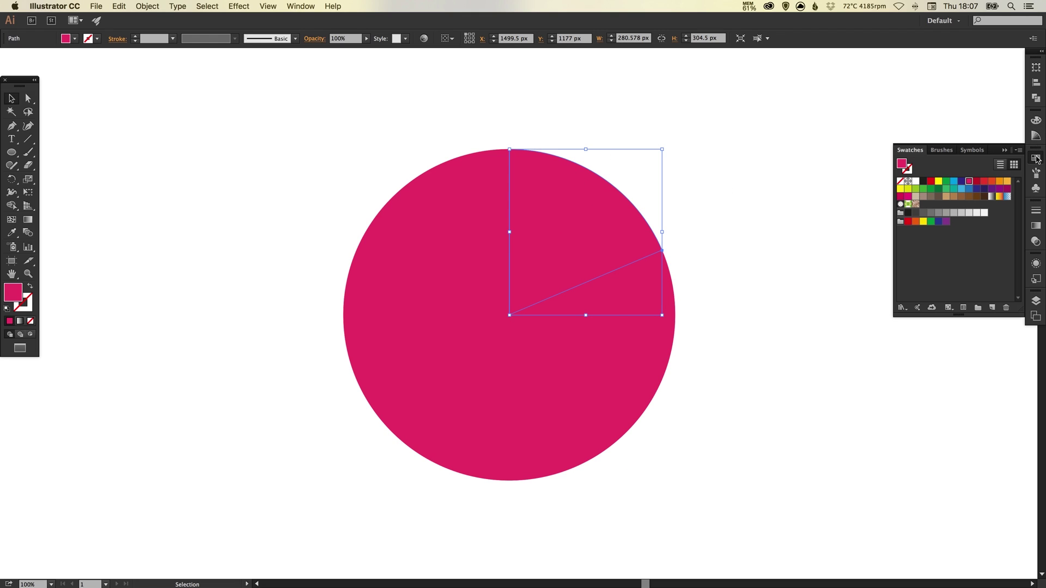
{"action": "double_click", "coordinate": [968, 184]}
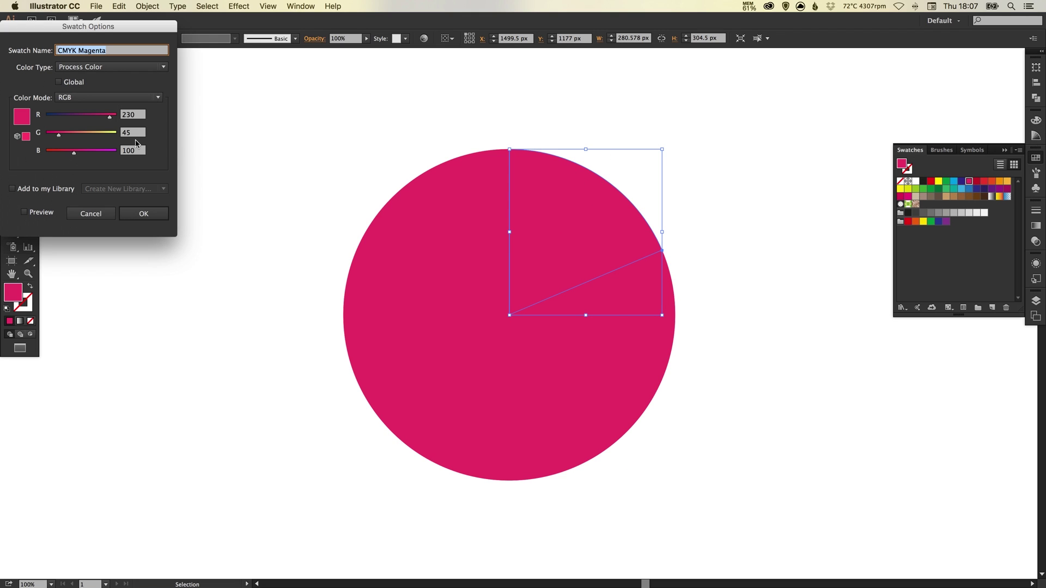
{"action": "left_click", "coordinate": [70, 84]}
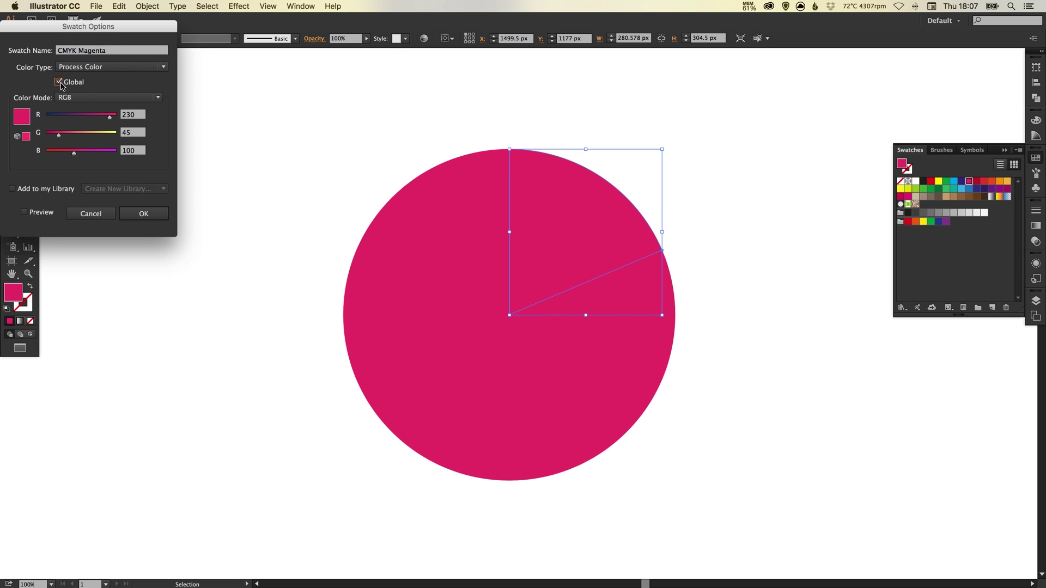
{"action": "left_click", "coordinate": [144, 214]}
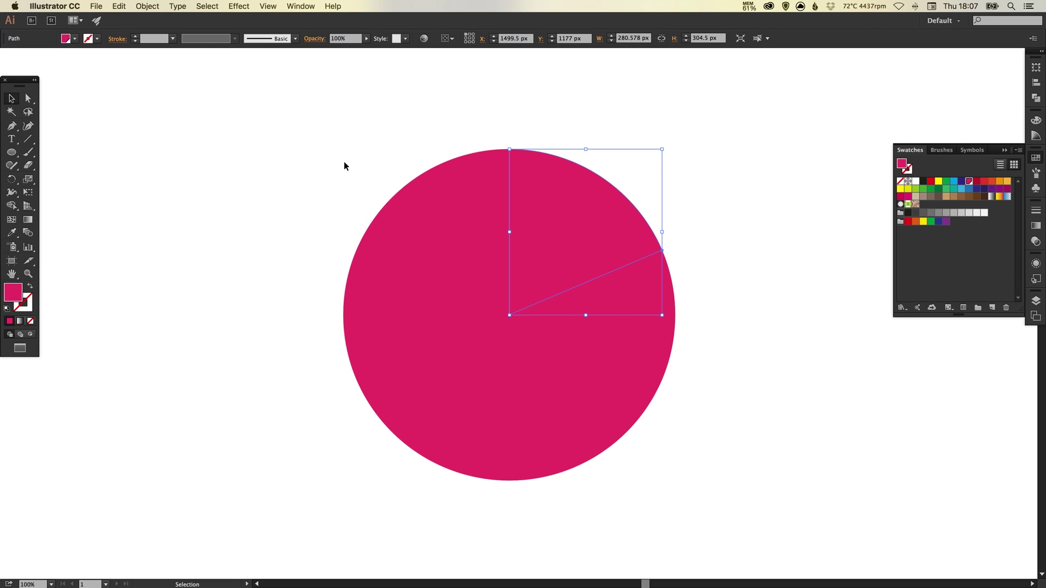
Give the top-right and lower-right wedges lighter pink tints from the Color Guide
{"action": "left_click", "coordinate": [1035, 136]}
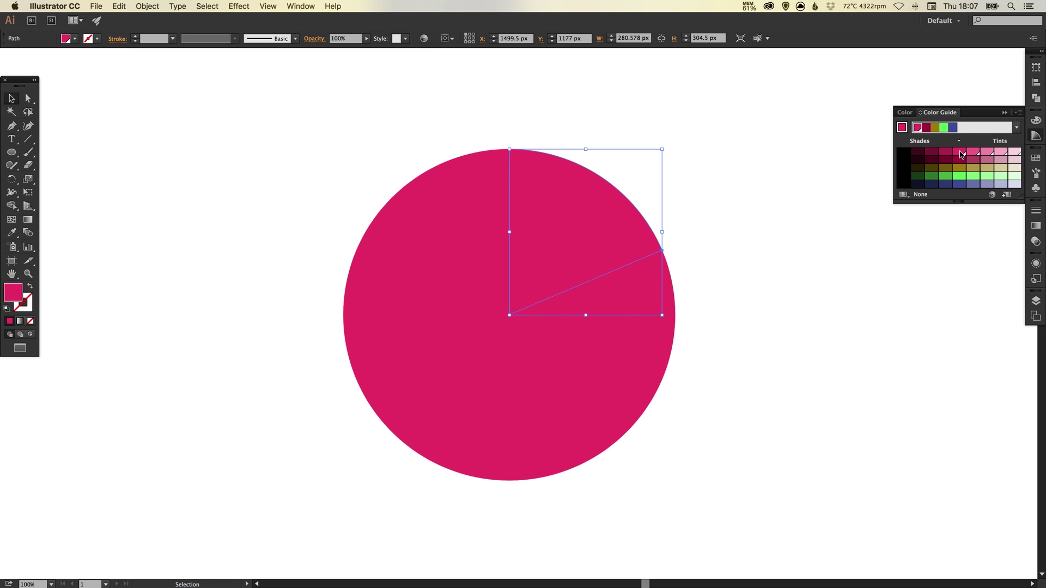
{"action": "left_click", "coordinate": [959, 153]}
{"action": "left_click", "coordinate": [974, 155]}
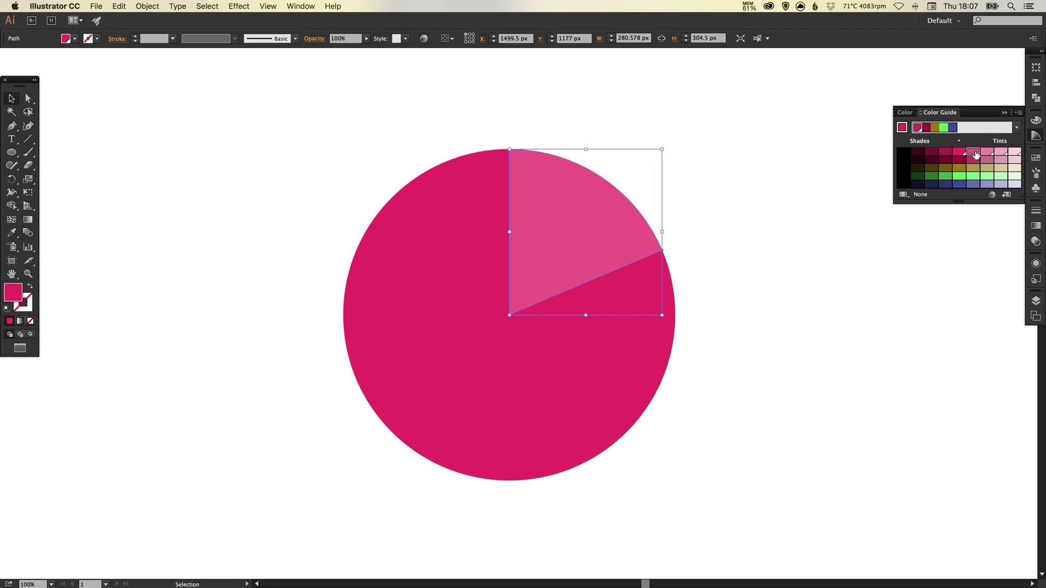
{"action": "left_click", "coordinate": [657, 291]}
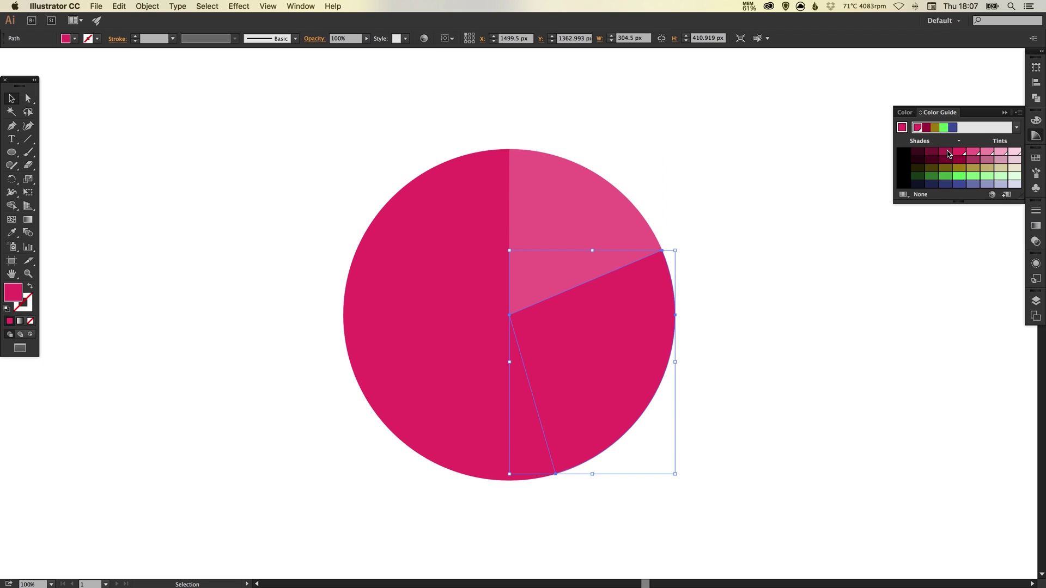
{"action": "left_click", "coordinate": [987, 152]}
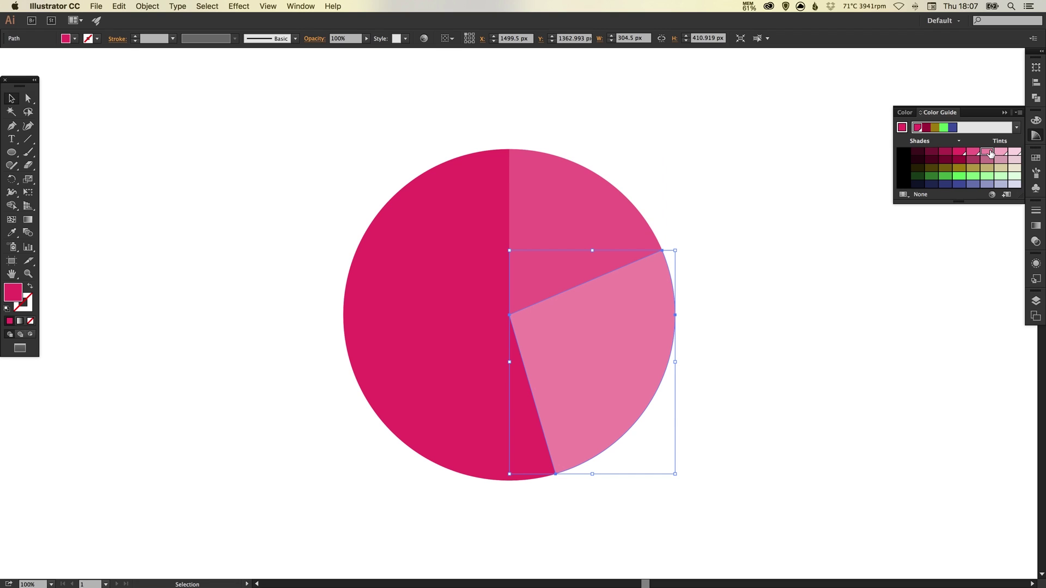
Fill the small bottom wedge with darker crimson and the thin sliver with an even darker shade
{"action": "left_click", "coordinate": [518, 400]}
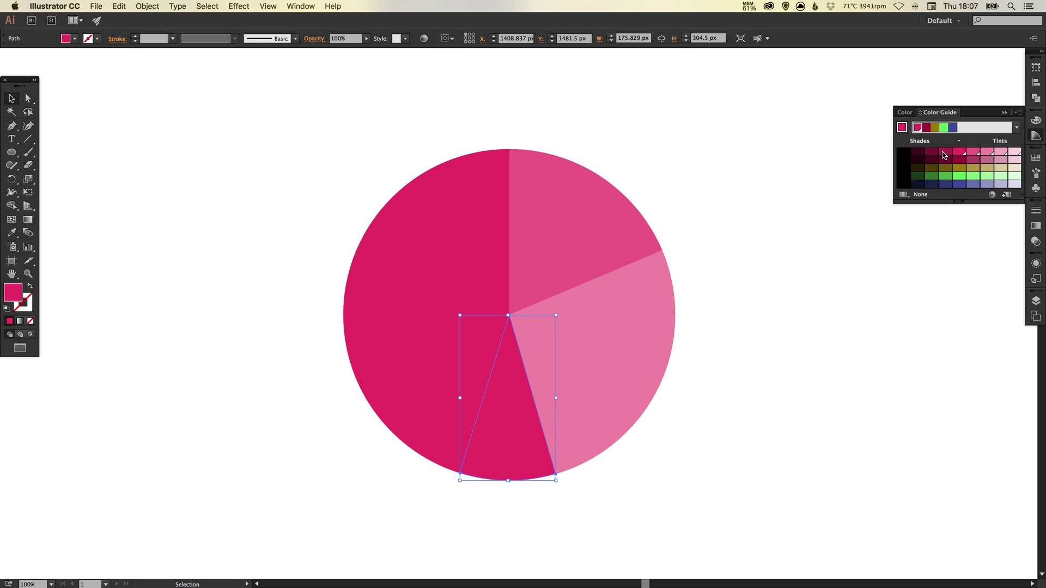
{"action": "left_click", "coordinate": [944, 155]}
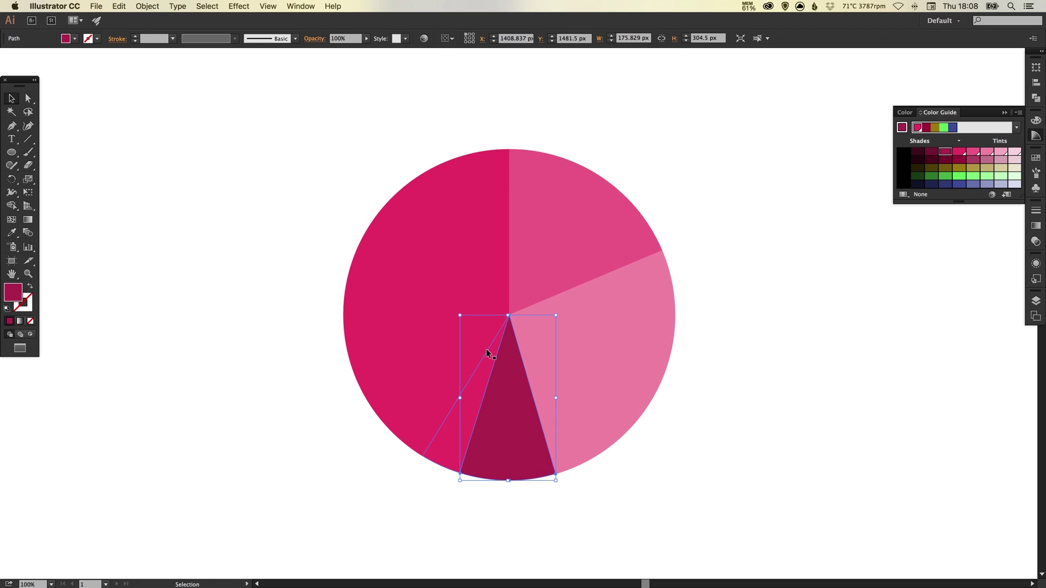
{"action": "left_click", "coordinate": [490, 353]}
{"action": "left_click", "coordinate": [931, 155]}
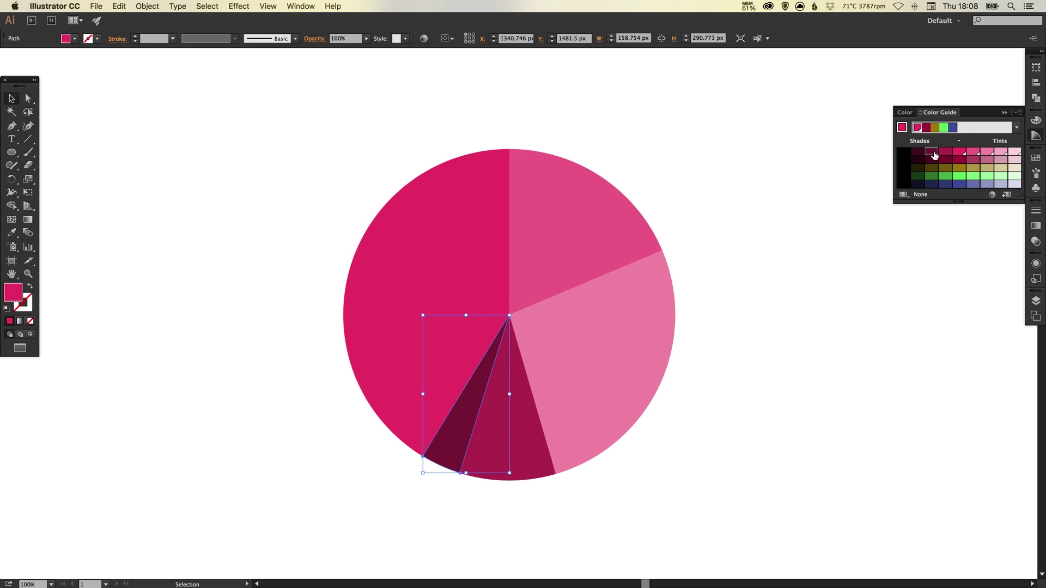
{"action": "left_click", "coordinate": [198, 210]}
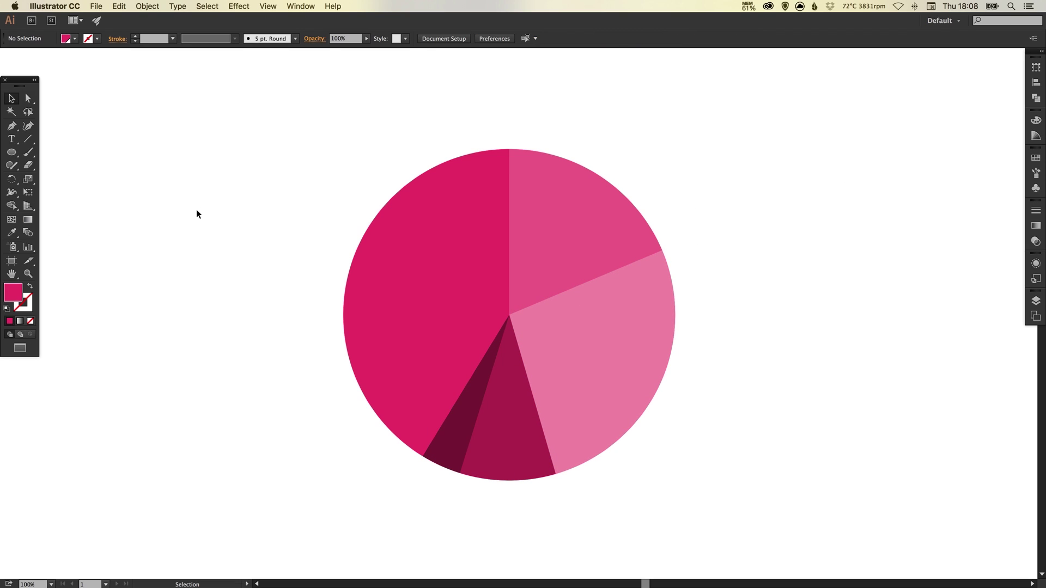